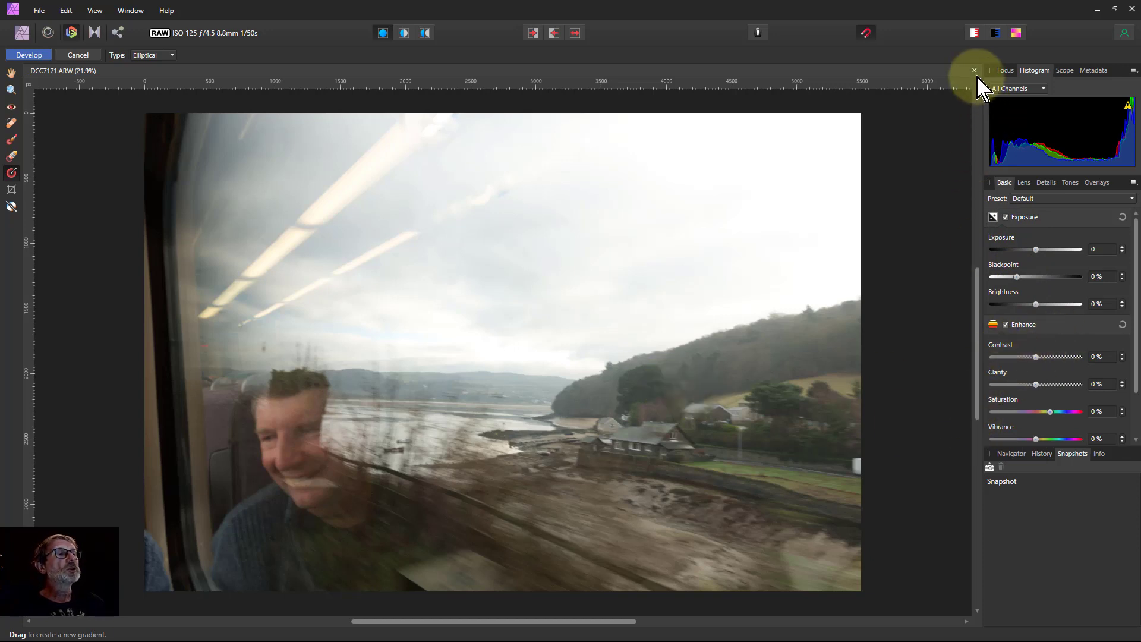
# Show clipped highlights and tones, then enable Shadows & Highlights with highlights at -90%.
pyautogui.click(977, 33)
pyautogui.click(1016, 34)
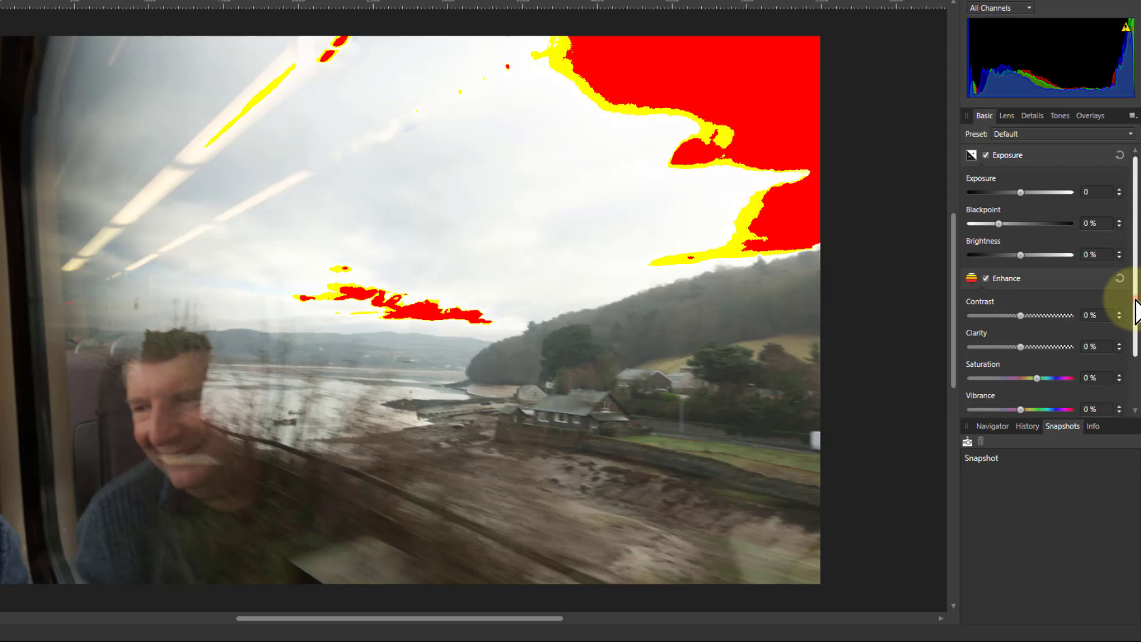
pyautogui.moveTo(1136, 267); pyautogui.dragTo(1136, 332)
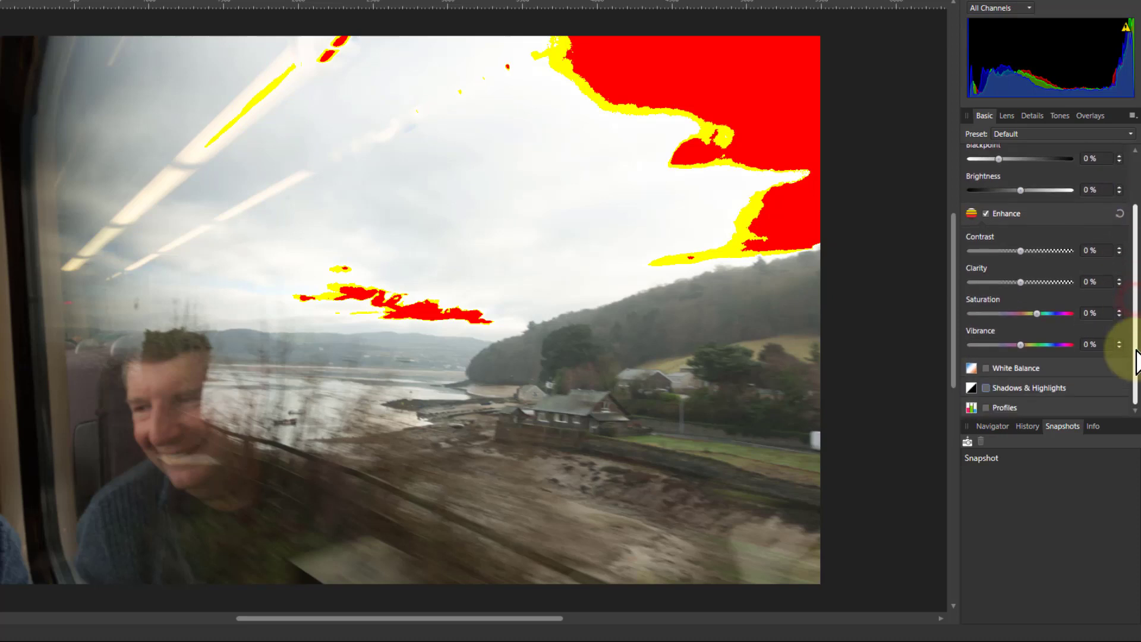
pyautogui.click(985, 388)
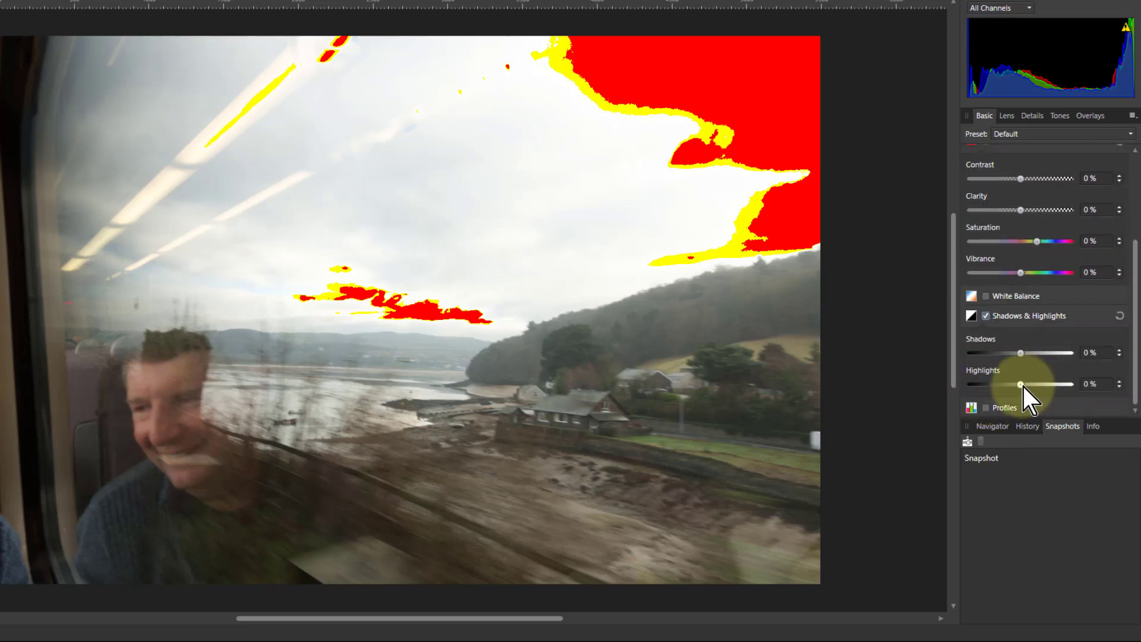
pyautogui.moveTo(1023, 388); pyautogui.dragTo(1008, 389)
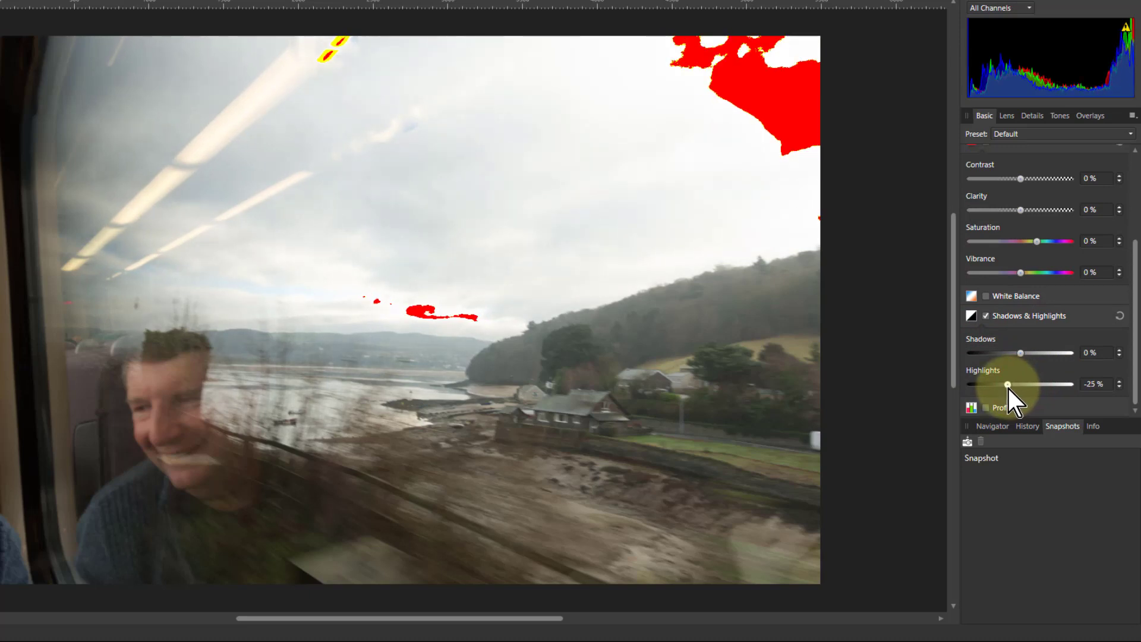
pyautogui.moveTo(1009, 389)
pyautogui.mouseDown()
pyautogui.moveTo(971, 395)
pyautogui.moveTo(983, 394)
pyautogui.mouseUp()
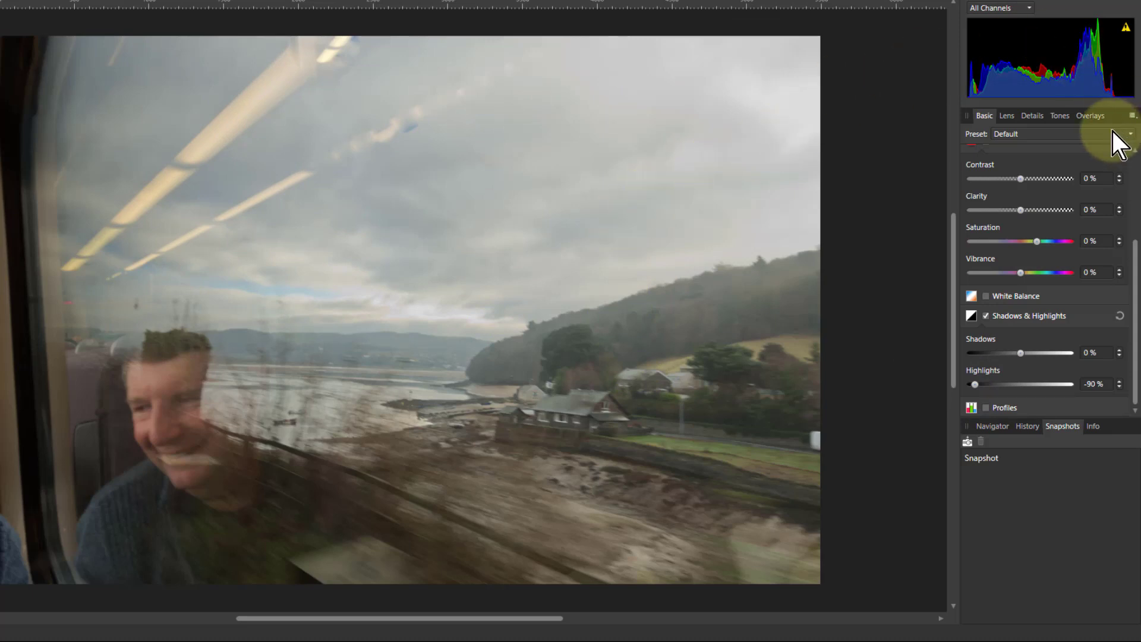
# Switch to the Overlays panel, where only the master overlay is listed.
pyautogui.click(1088, 118)
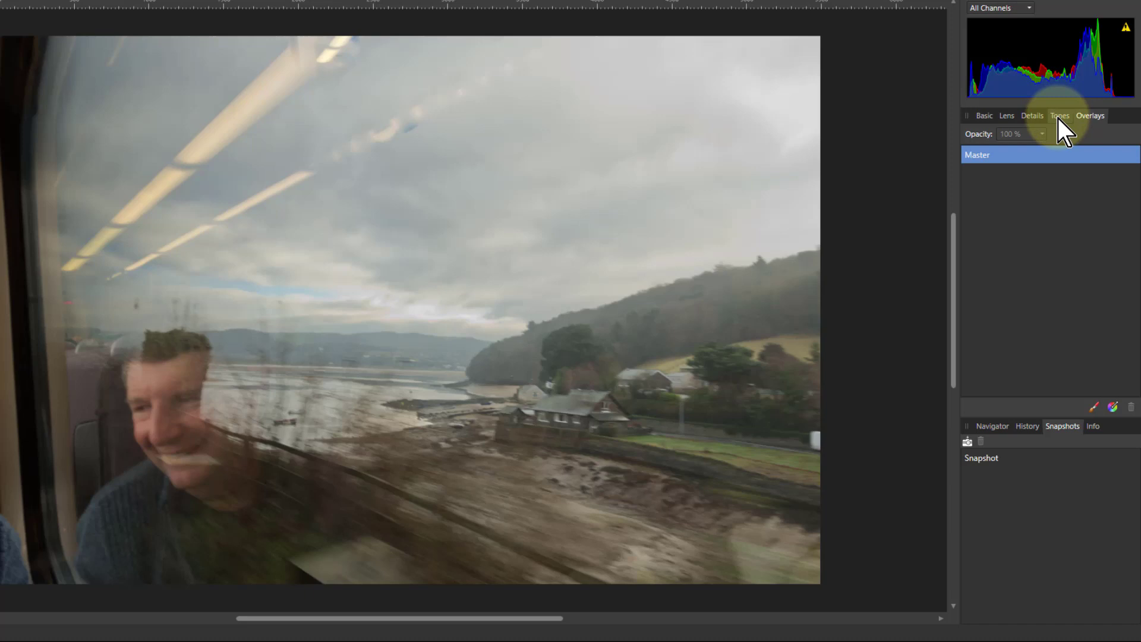
# Add a vertical linear gradient overlay fading from the top edge to the horizon.
pyautogui.click(1113, 409)
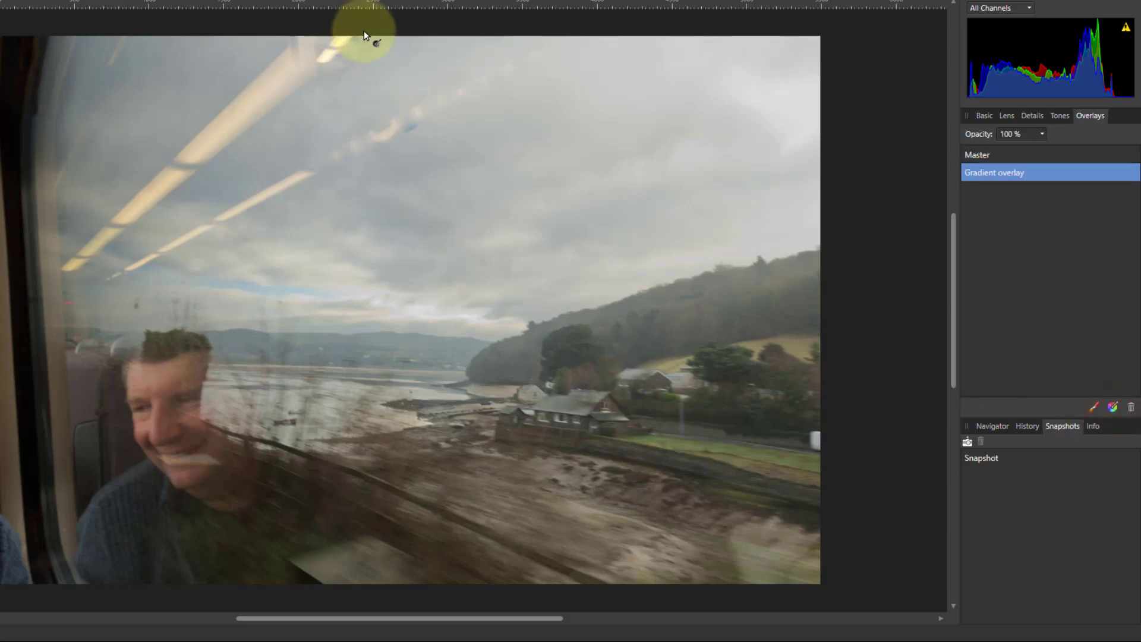
pyautogui.moveTo(364, 30); pyautogui.dragTo(375, 321)
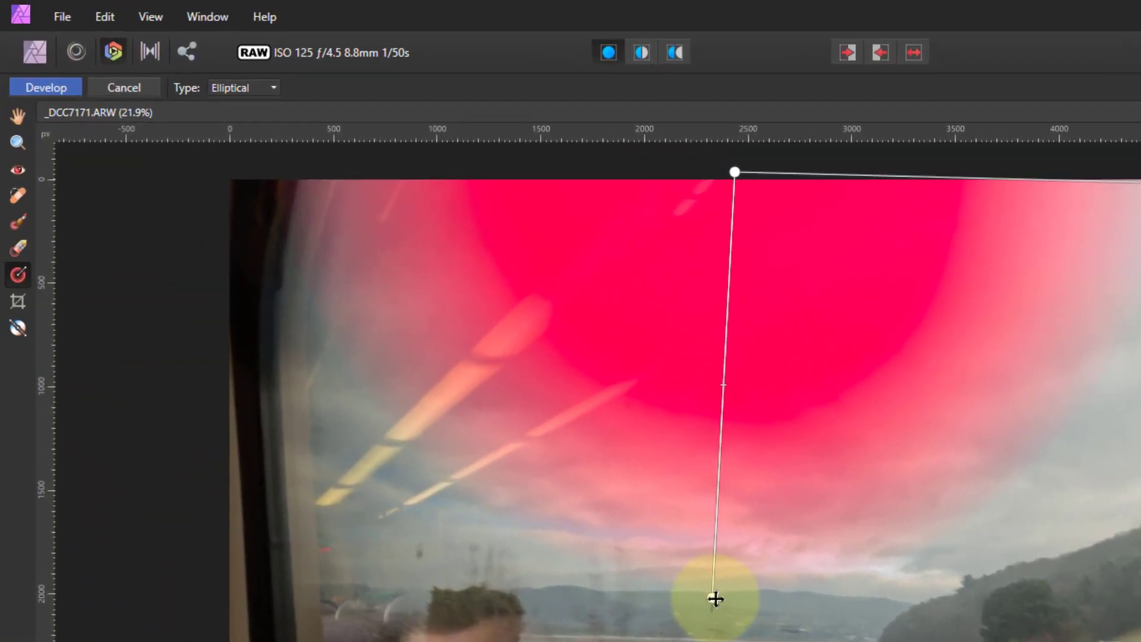
pyautogui.moveTo(716, 599); pyautogui.dragTo(721, 601)
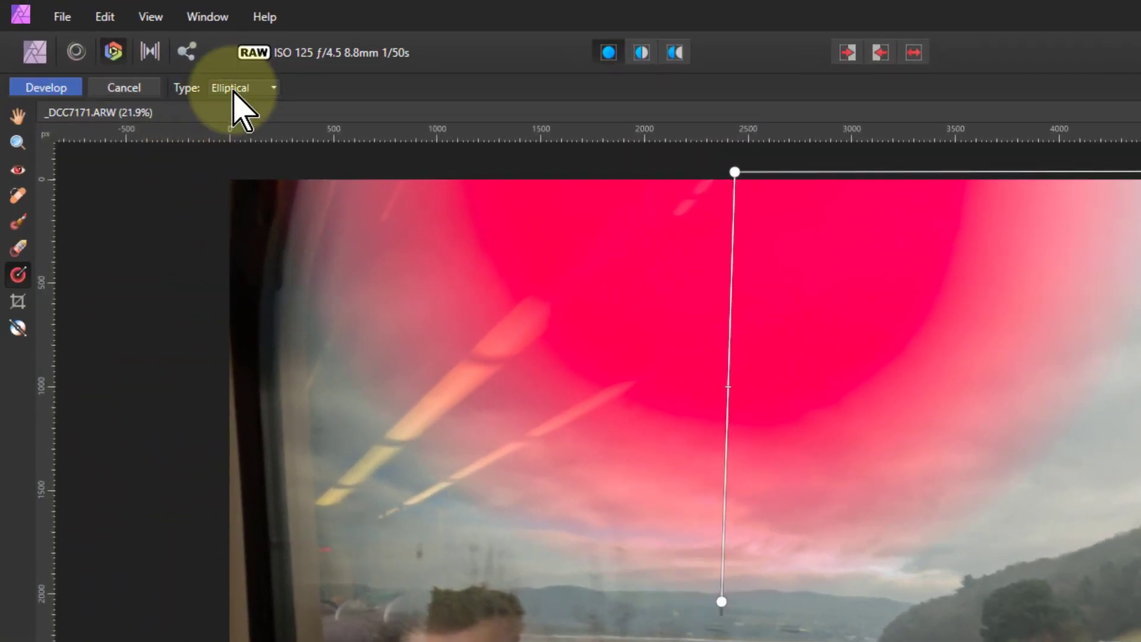
pyautogui.click(242, 87)
pyautogui.click(226, 109)
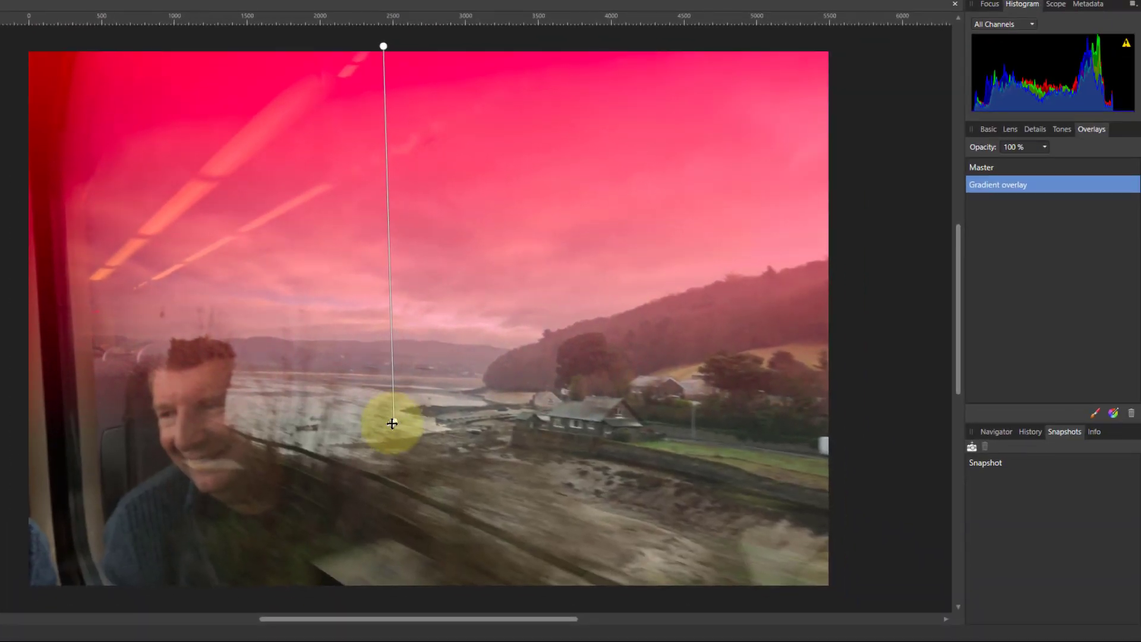
pyautogui.moveTo(392, 423); pyautogui.dragTo(387, 425)
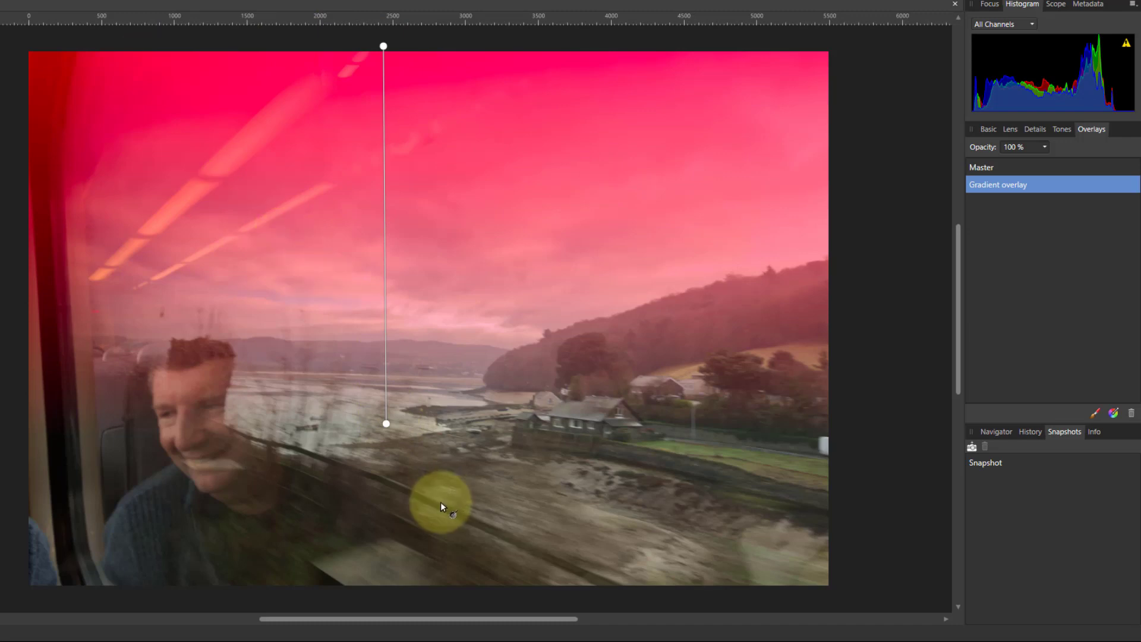
# Browse the overlay's Basic, Tones and Lens adjustments, ending back on Basic.
pyautogui.click(988, 129)
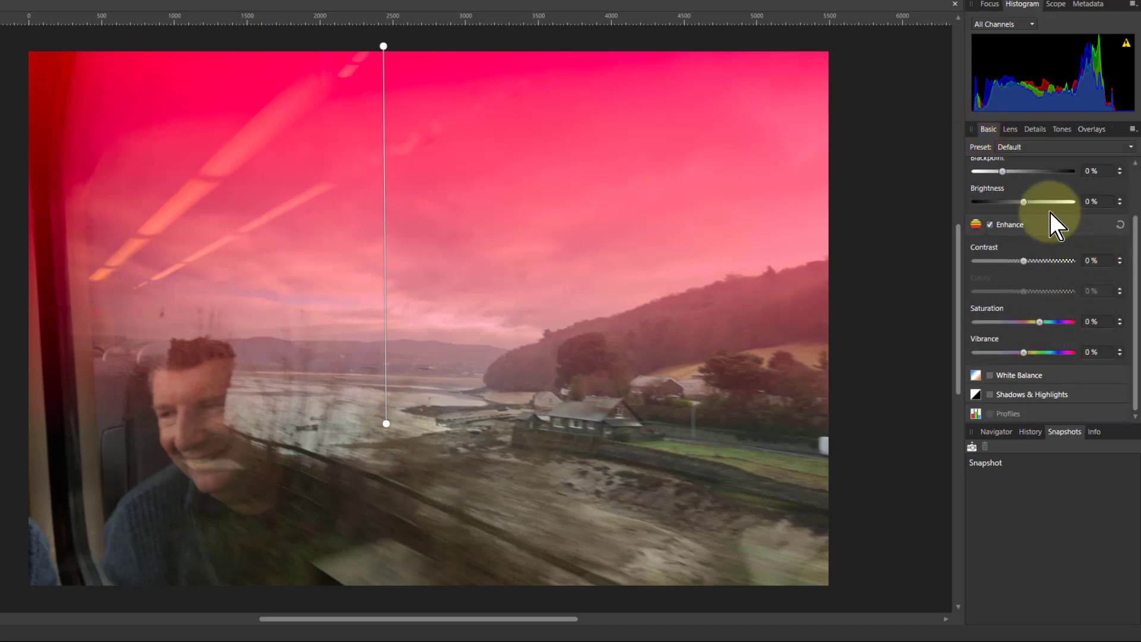
pyautogui.click(1061, 129)
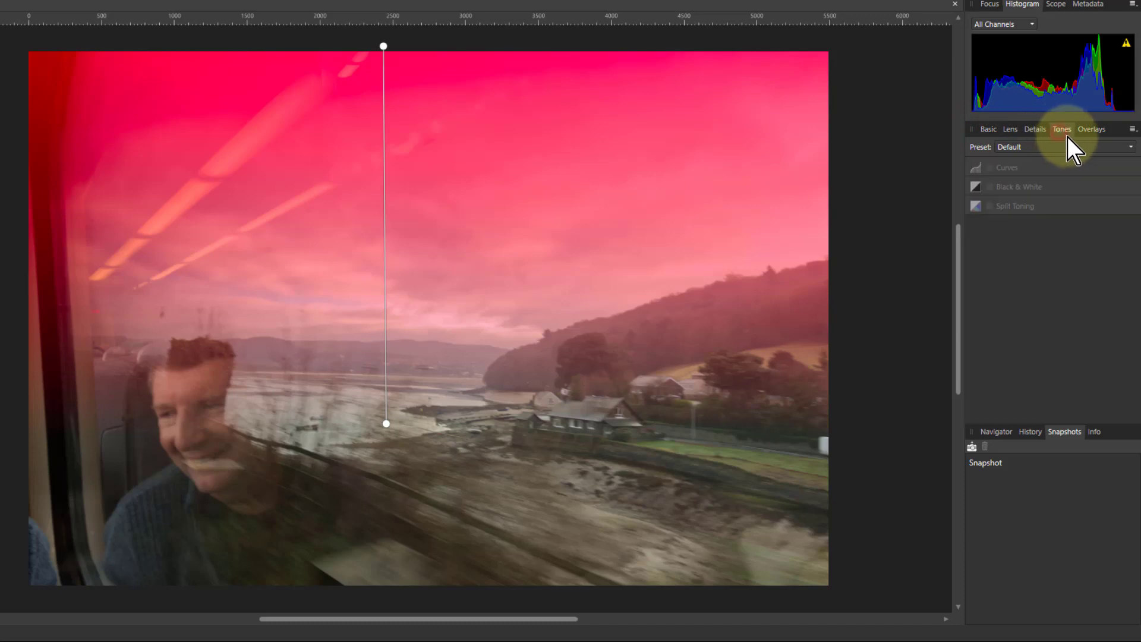
pyautogui.click(1037, 130)
pyautogui.click(987, 131)
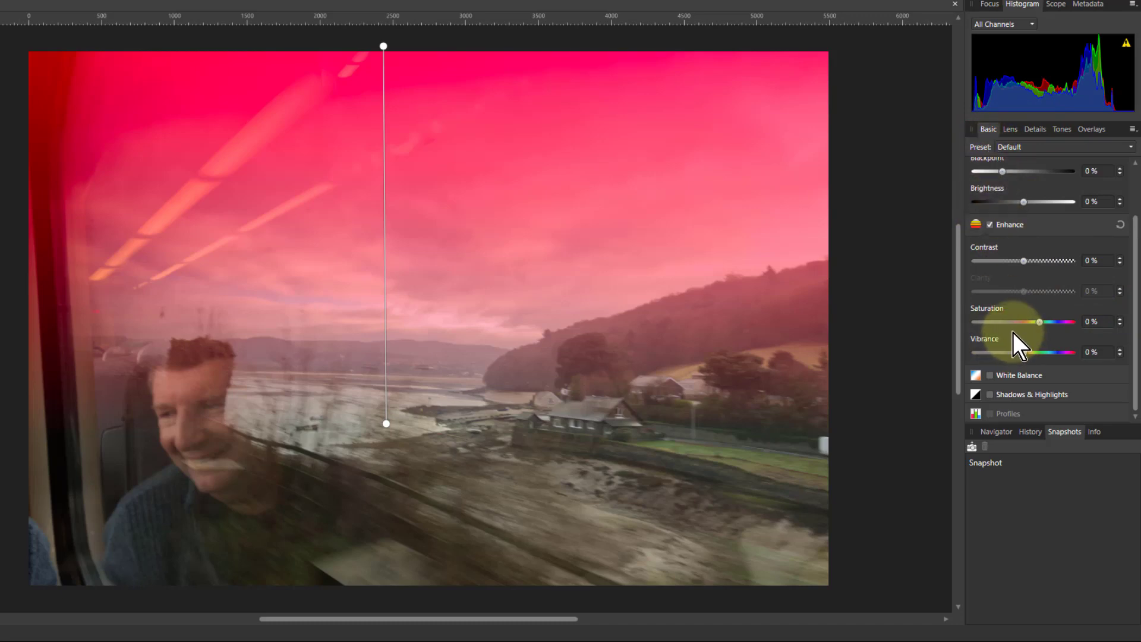
pyautogui.scroll(2, 1016, 275)
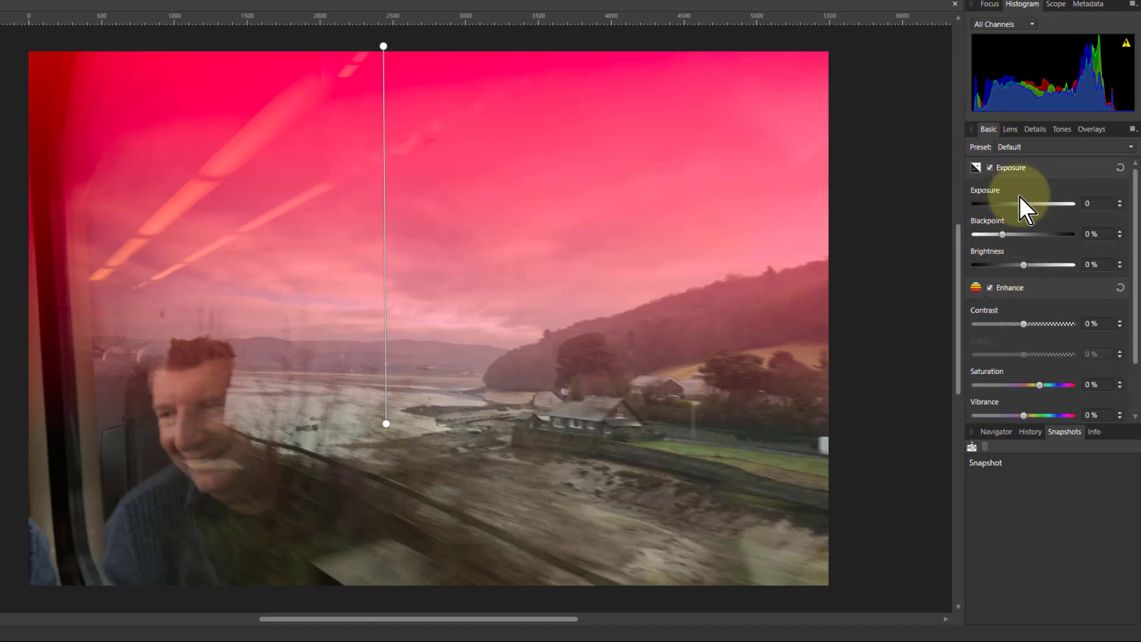
# Set the sky overlay's exposure to -3.912, keeping its top handle at the image edge.
pyautogui.moveTo(1024, 205); pyautogui.dragTo(1000, 206)
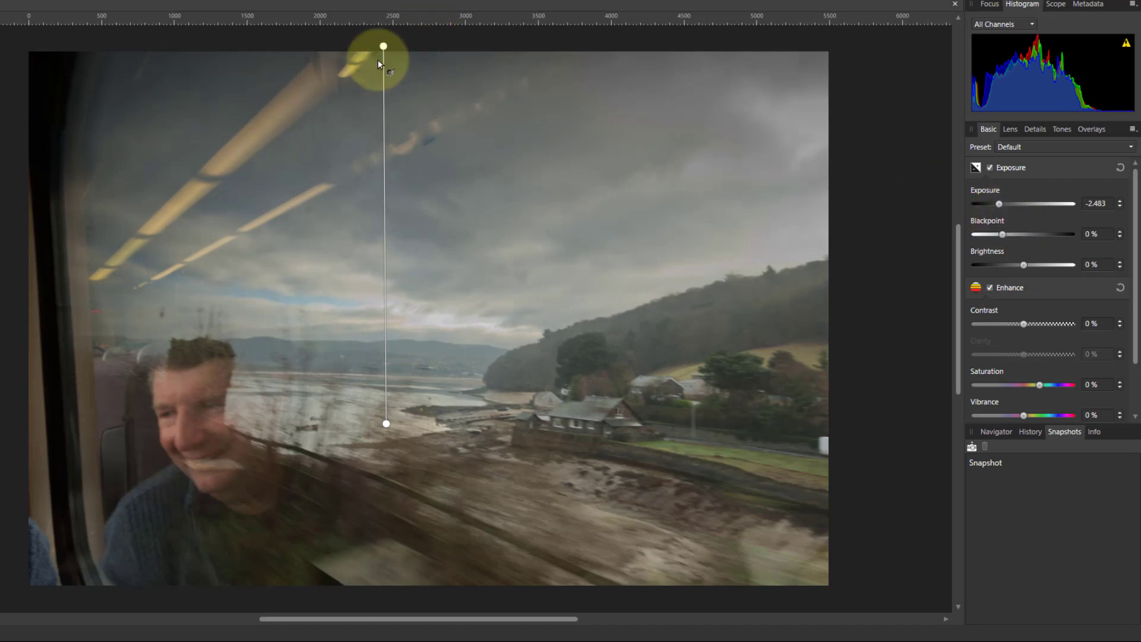
pyautogui.moveTo(384, 46); pyautogui.dragTo(385, 66)
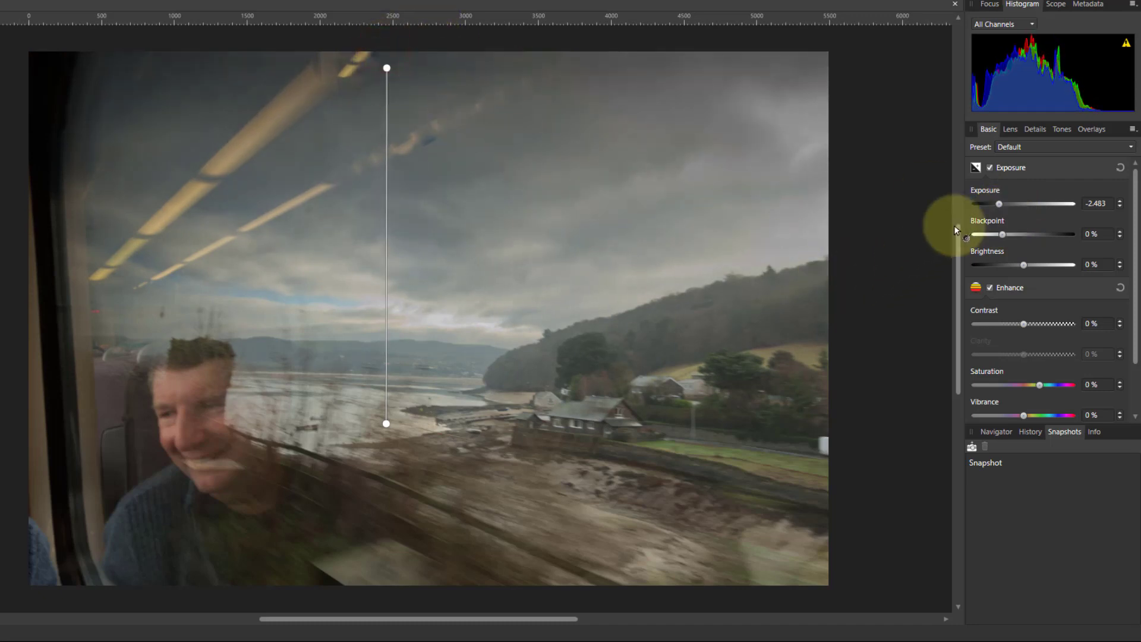
pyautogui.moveTo(999, 204); pyautogui.dragTo(973, 205)
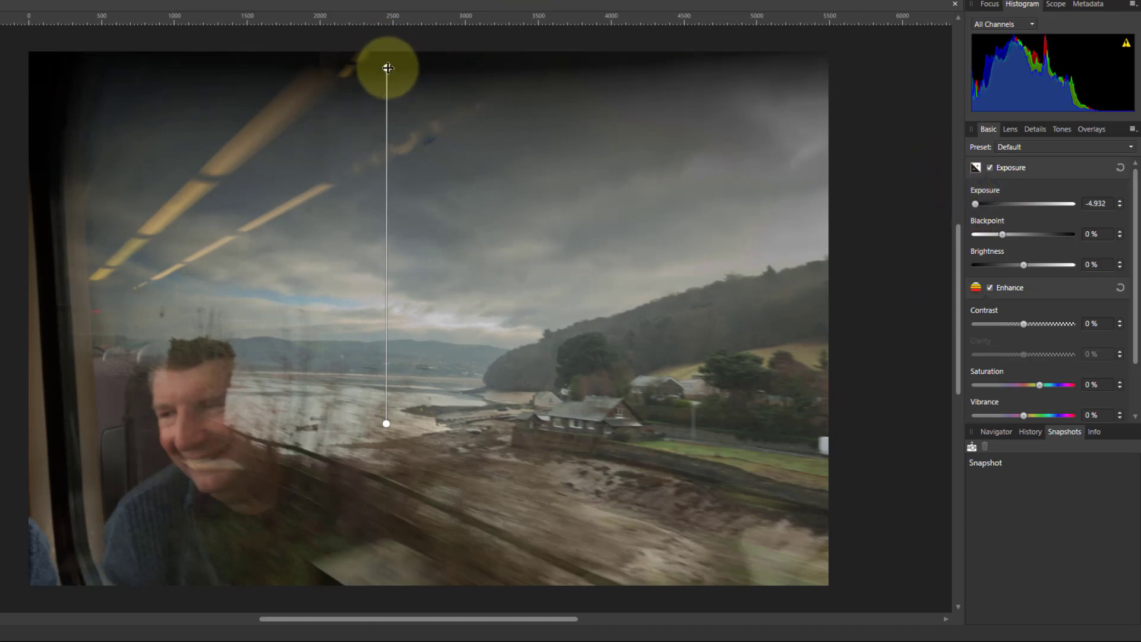
pyautogui.moveTo(387, 68); pyautogui.dragTo(387, 39)
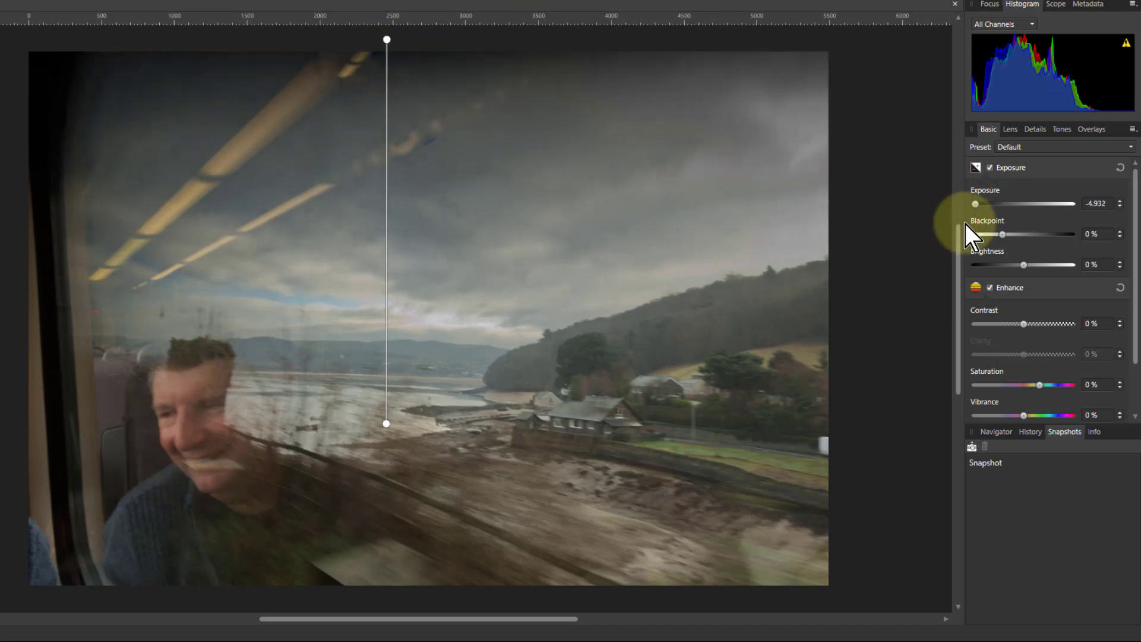
pyautogui.moveTo(974, 204); pyautogui.dragTo(985, 204)
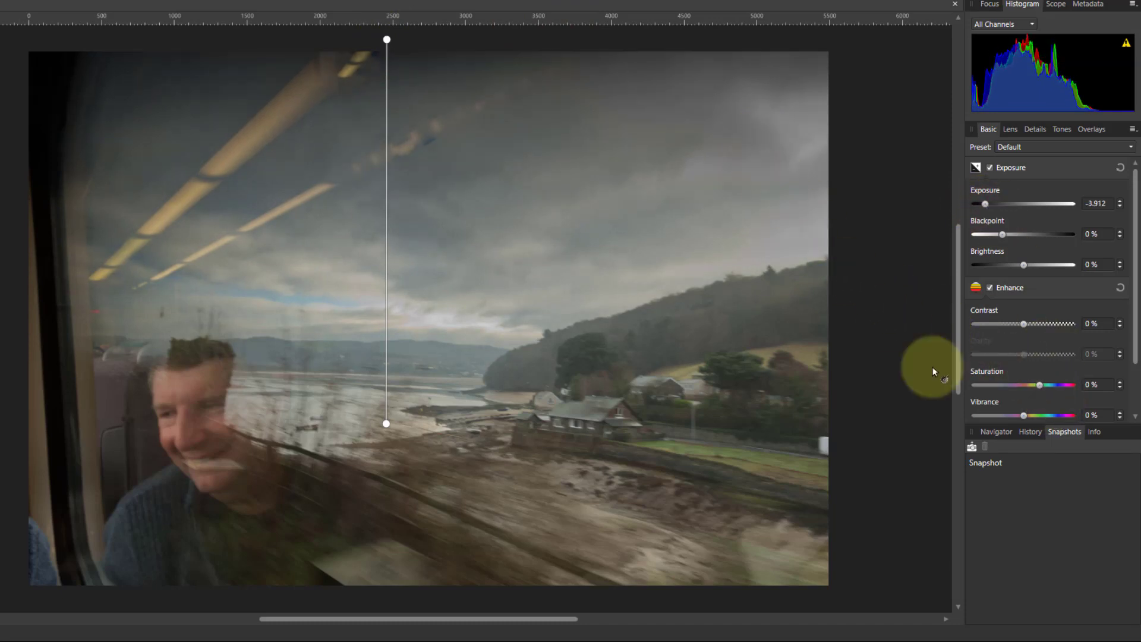
# Add a second gradient overlay running diagonally from the bottom edge to the top-right corner.
pyautogui.click(1093, 129)
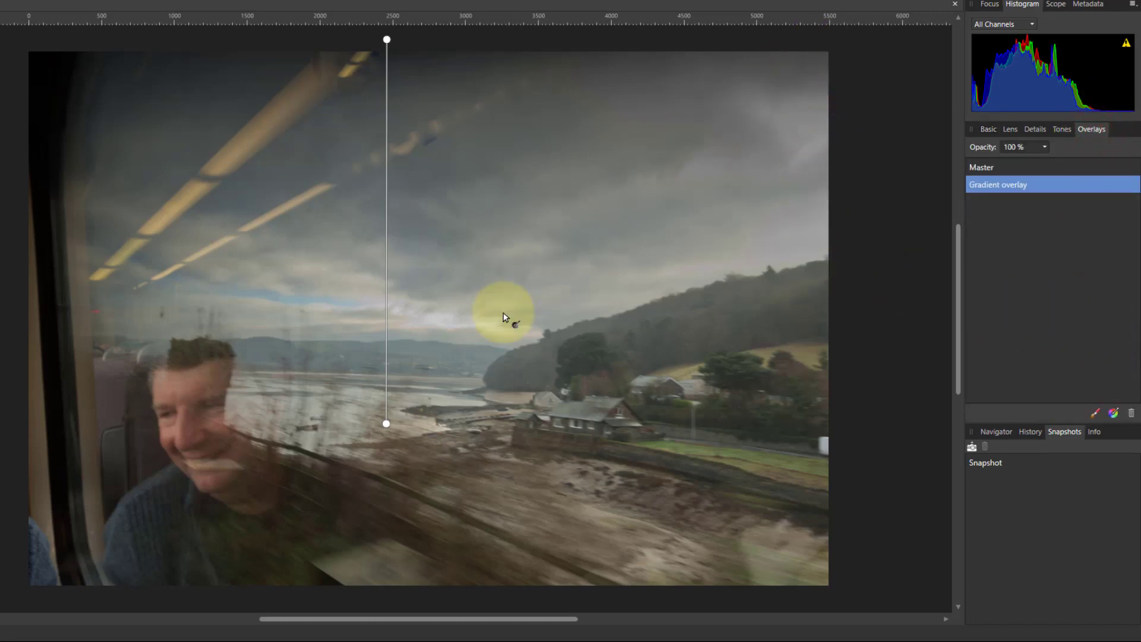
pyautogui.click(1113, 414)
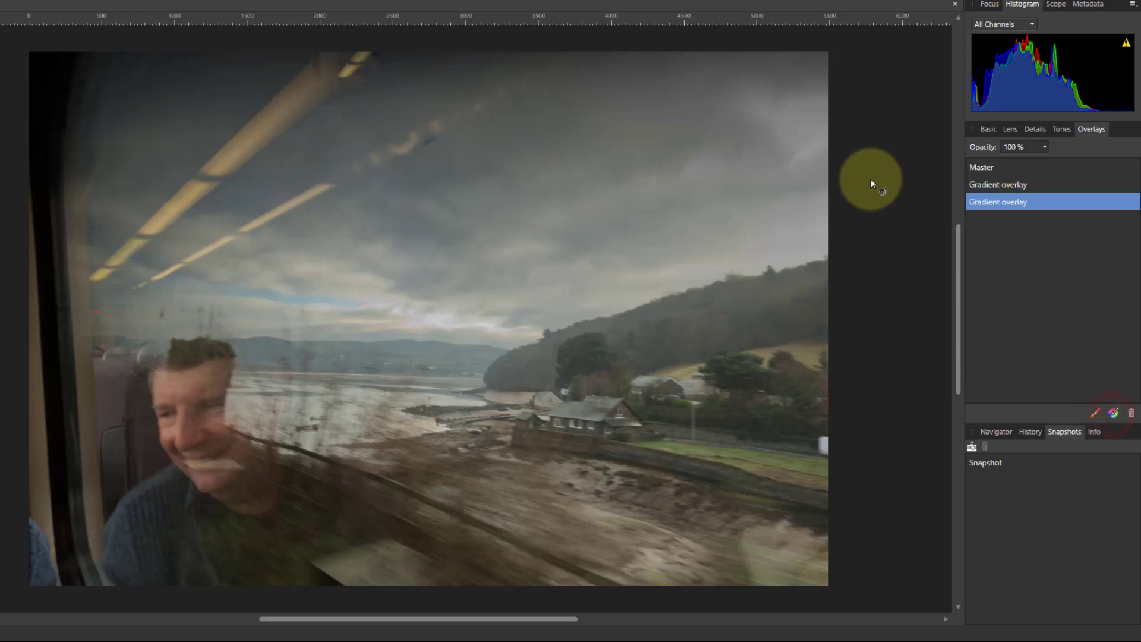
pyautogui.moveTo(827, 52)
pyautogui.mouseDown()
pyautogui.moveTo(495, 443)
pyautogui.moveTo(219, 607)
pyautogui.mouseUp()
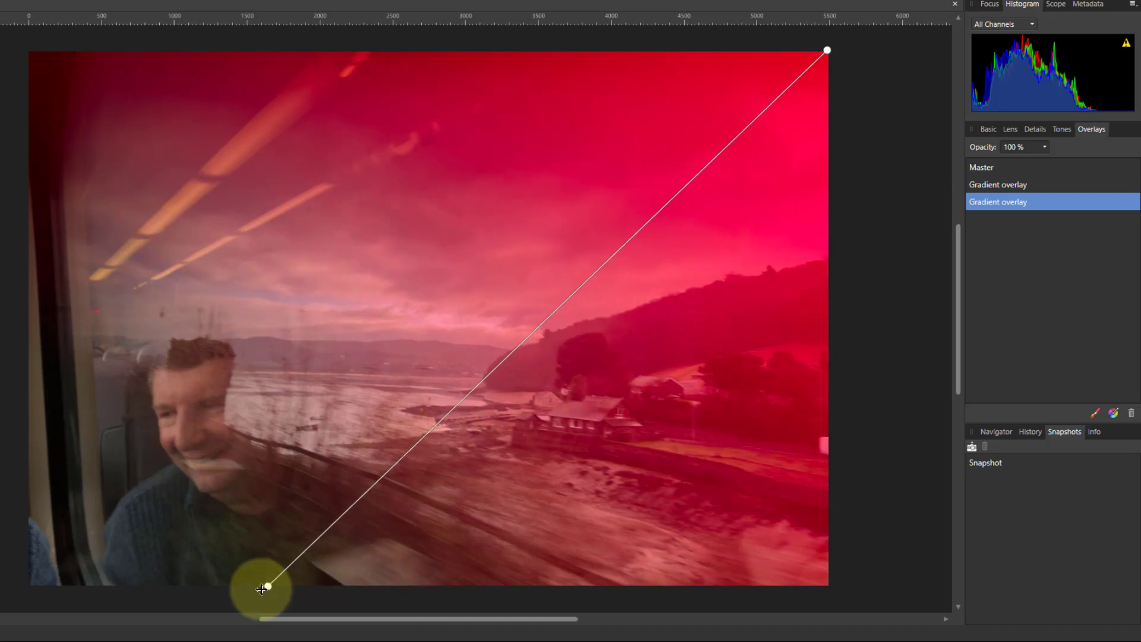
pyautogui.moveTo(219, 606); pyautogui.dragTo(238, 597)
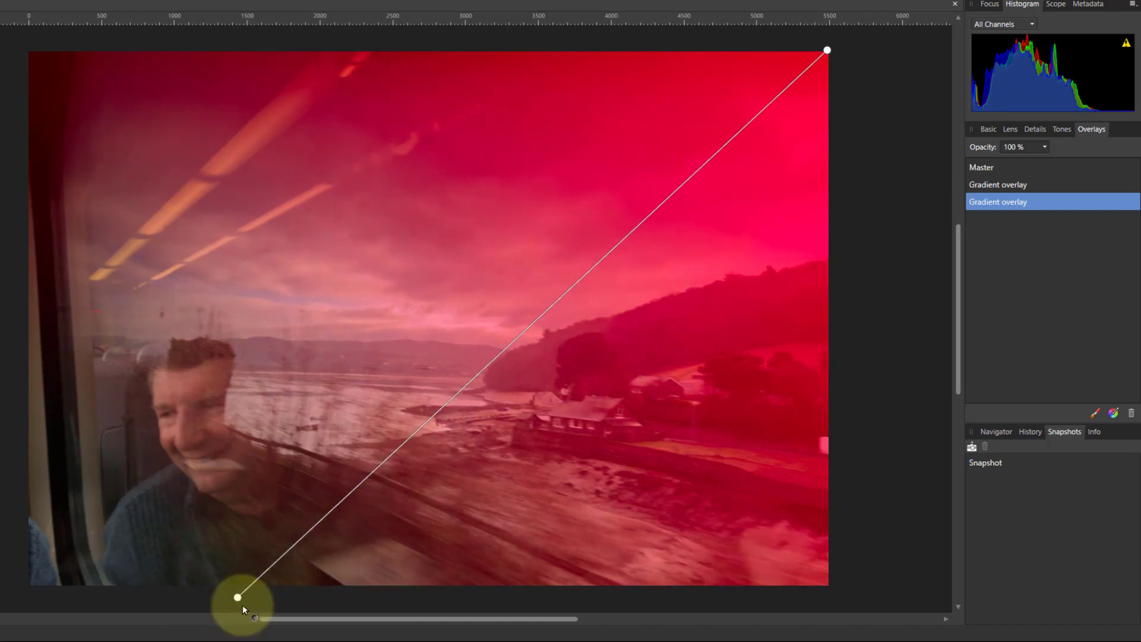
pyautogui.moveTo(238, 596); pyautogui.dragTo(379, 629)
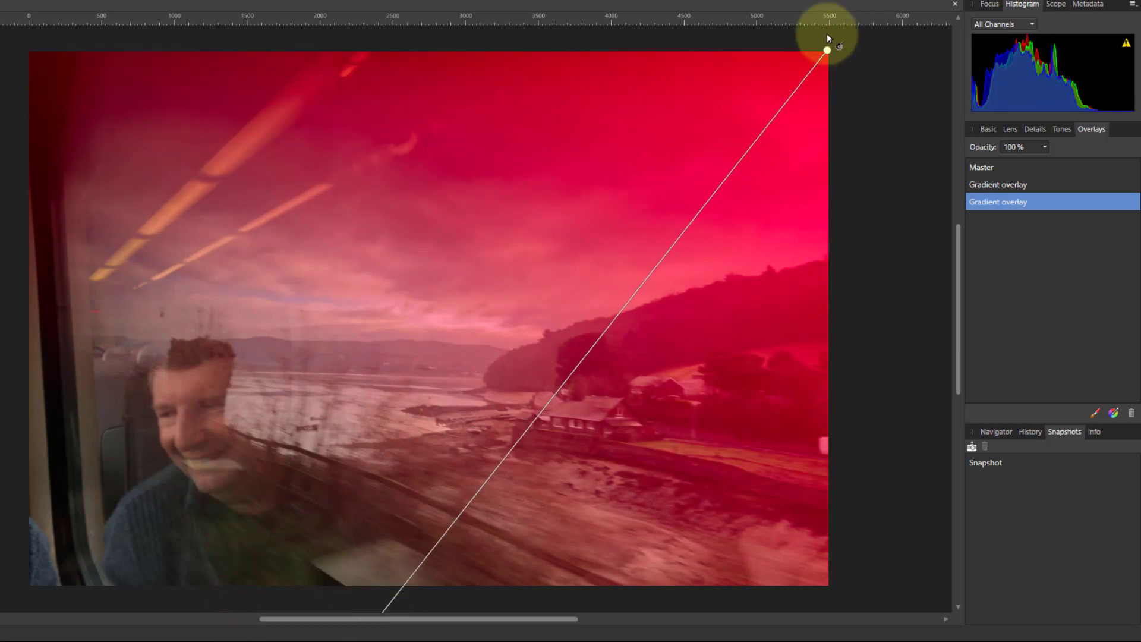
pyautogui.moveTo(827, 51); pyautogui.dragTo(787, 42)
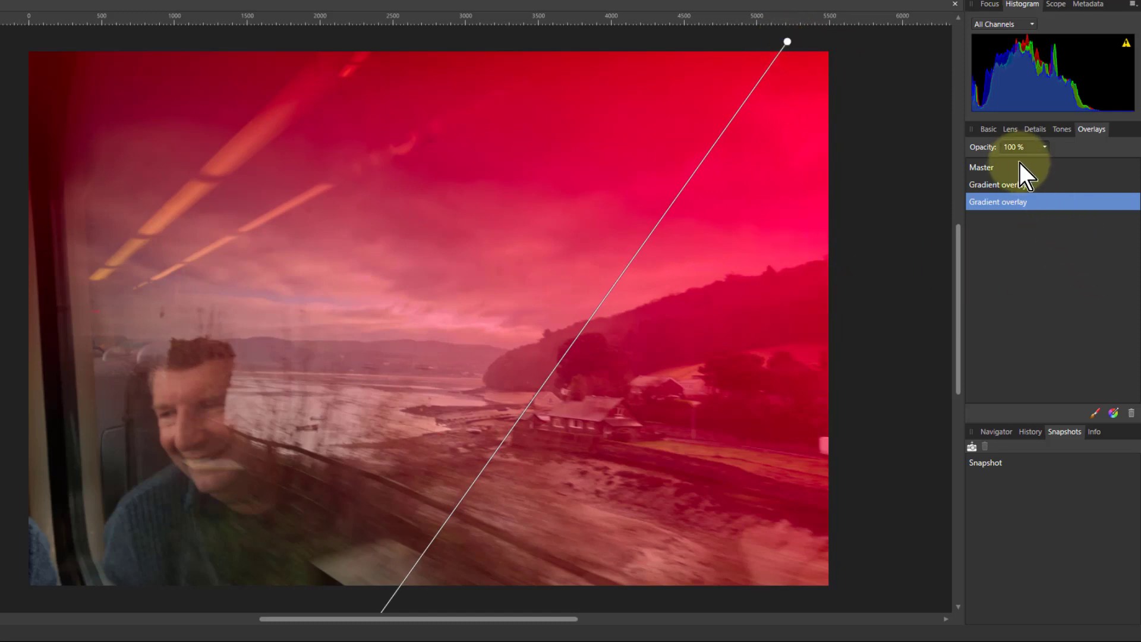
pyautogui.click(988, 128)
pyautogui.scroll(-3, 1090, 324)
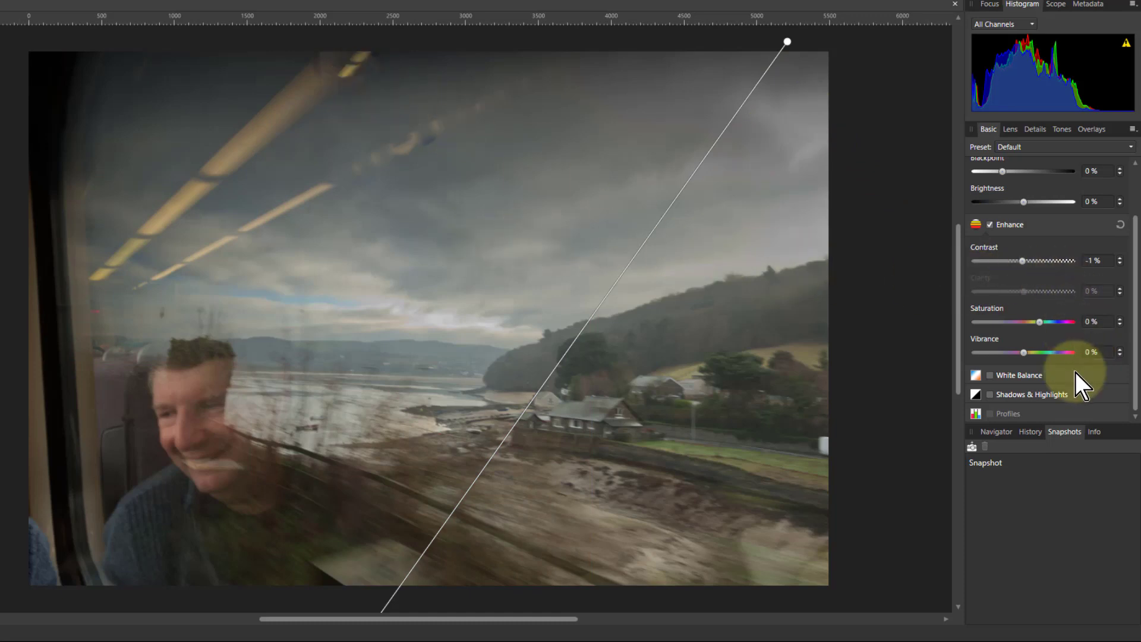
# Enable White Balance on the diagonal overlay with tint 32% and temperature -58%.
pyautogui.click(991, 376)
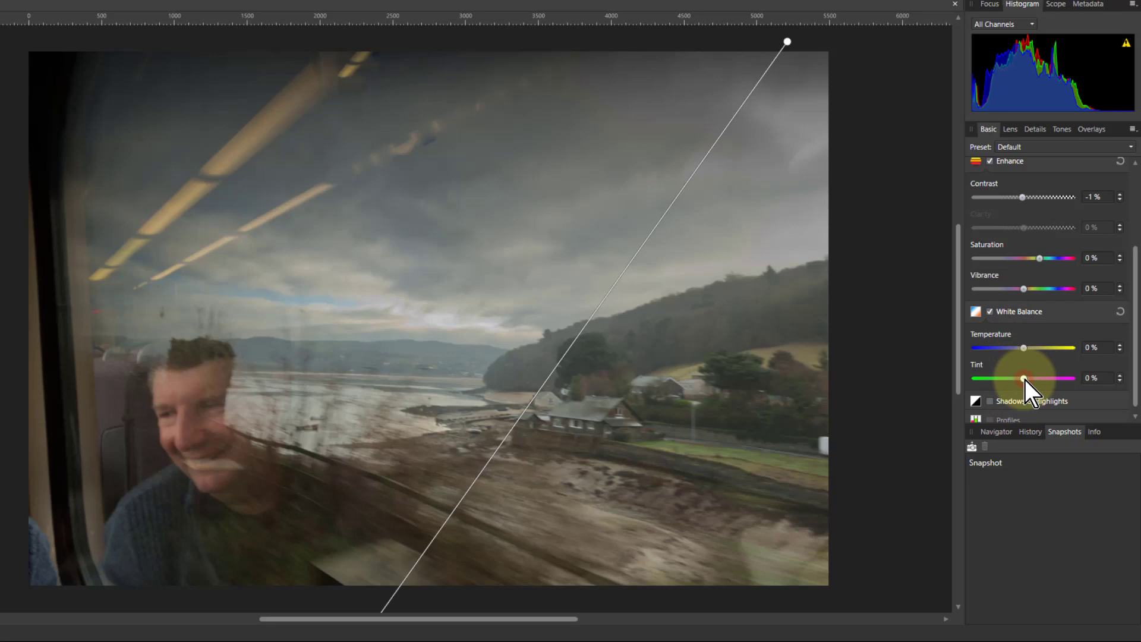
pyautogui.moveTo(1025, 380); pyautogui.dragTo(1060, 383)
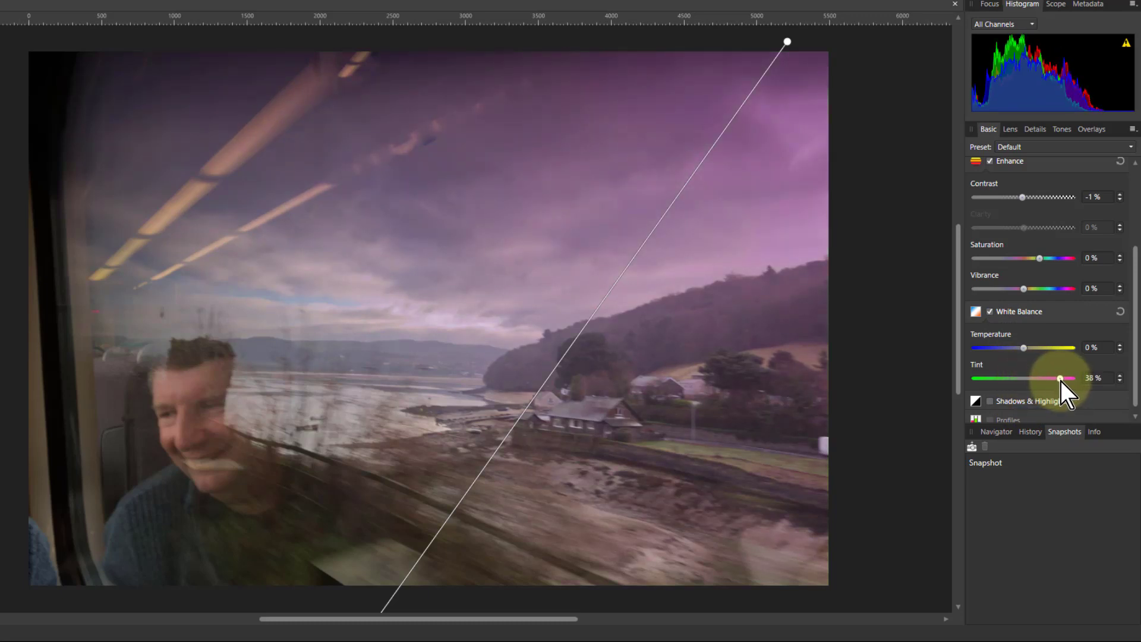
pyautogui.moveTo(1060, 381); pyautogui.dragTo(1055, 381)
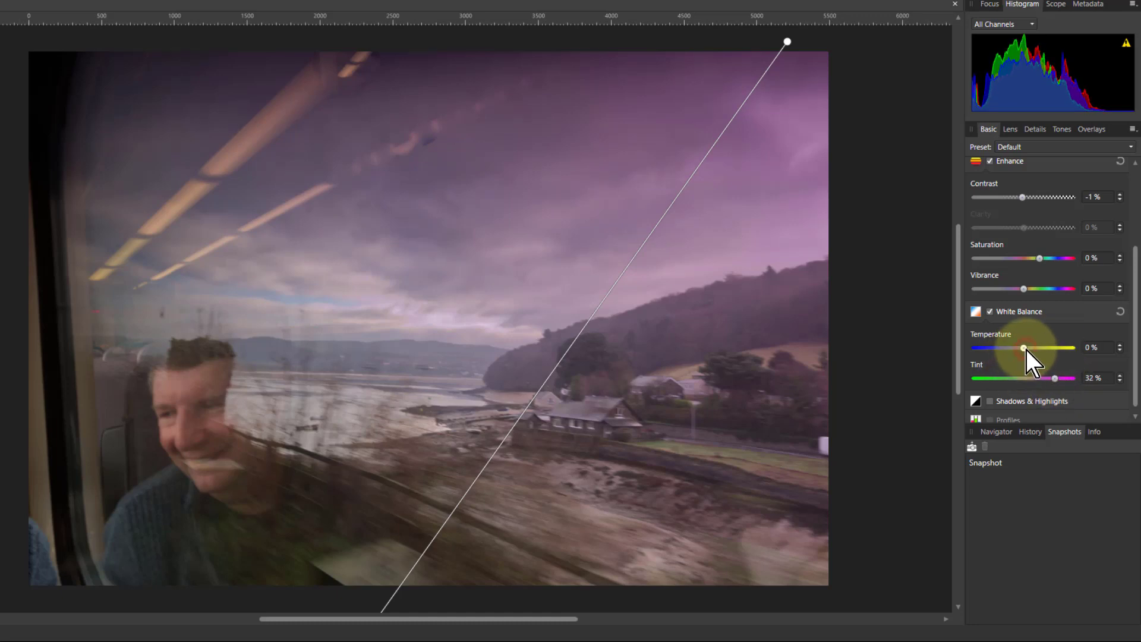
pyautogui.moveTo(1026, 348); pyautogui.dragTo(1000, 347)
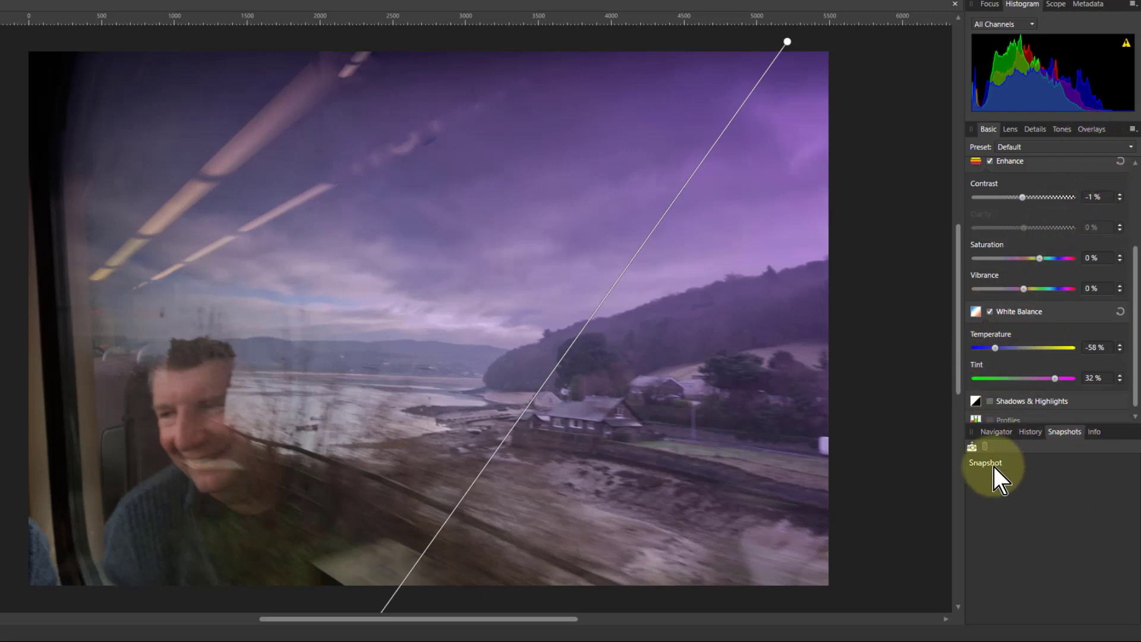
# Snapshot the purple-sky edit, compare it with the original, then show the overlay list.
pyautogui.click(973, 445)
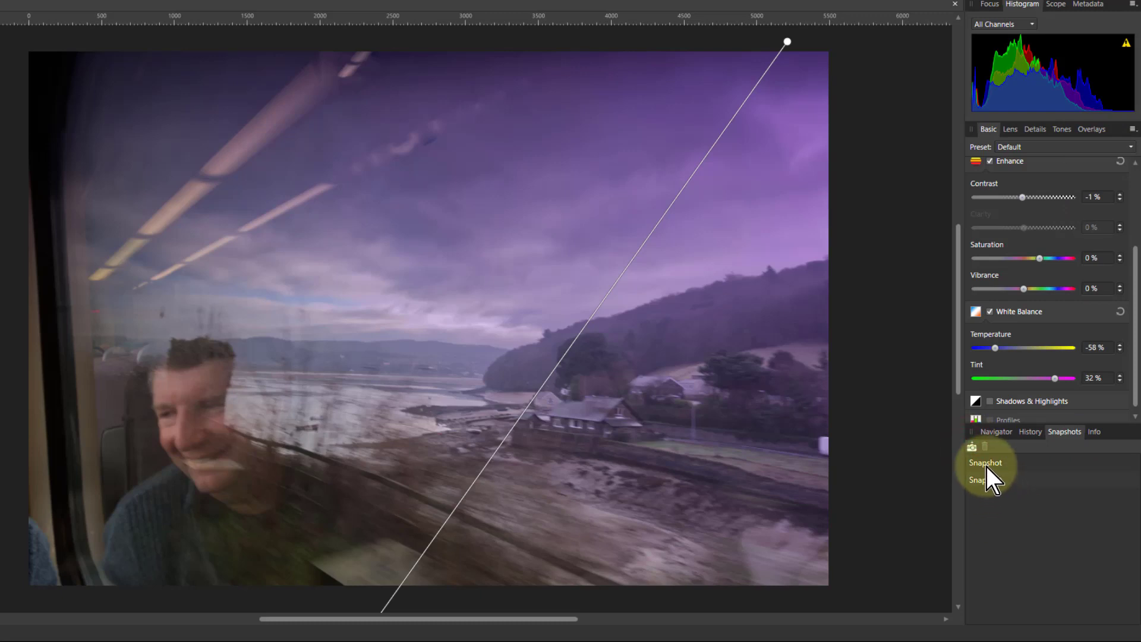
pyautogui.click(986, 464)
pyautogui.click(985, 483)
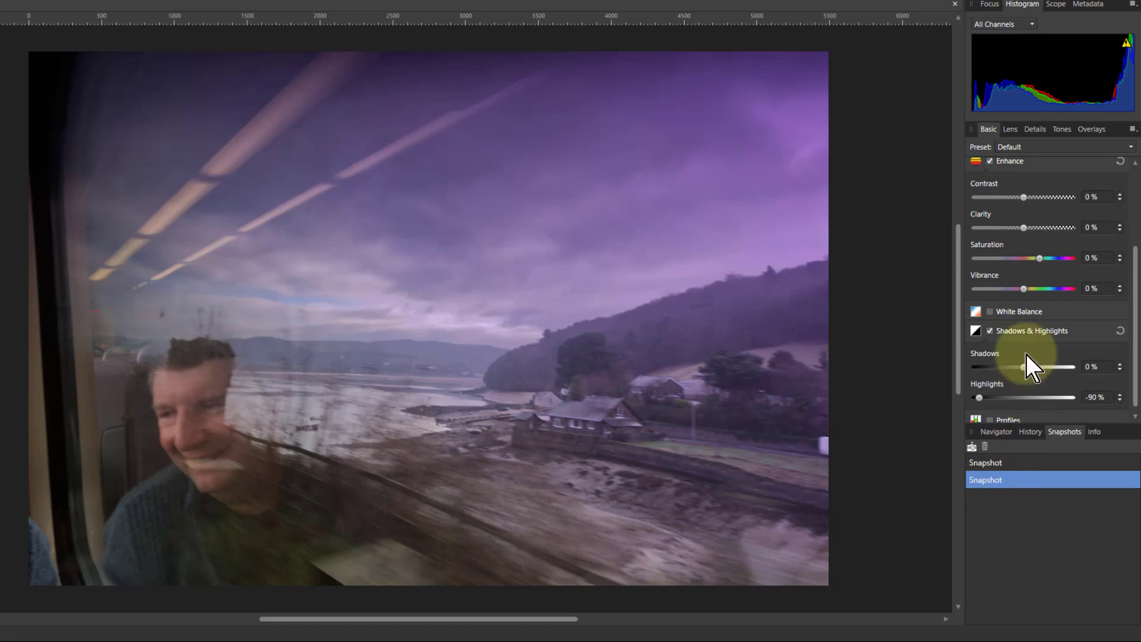
pyautogui.click(1092, 131)
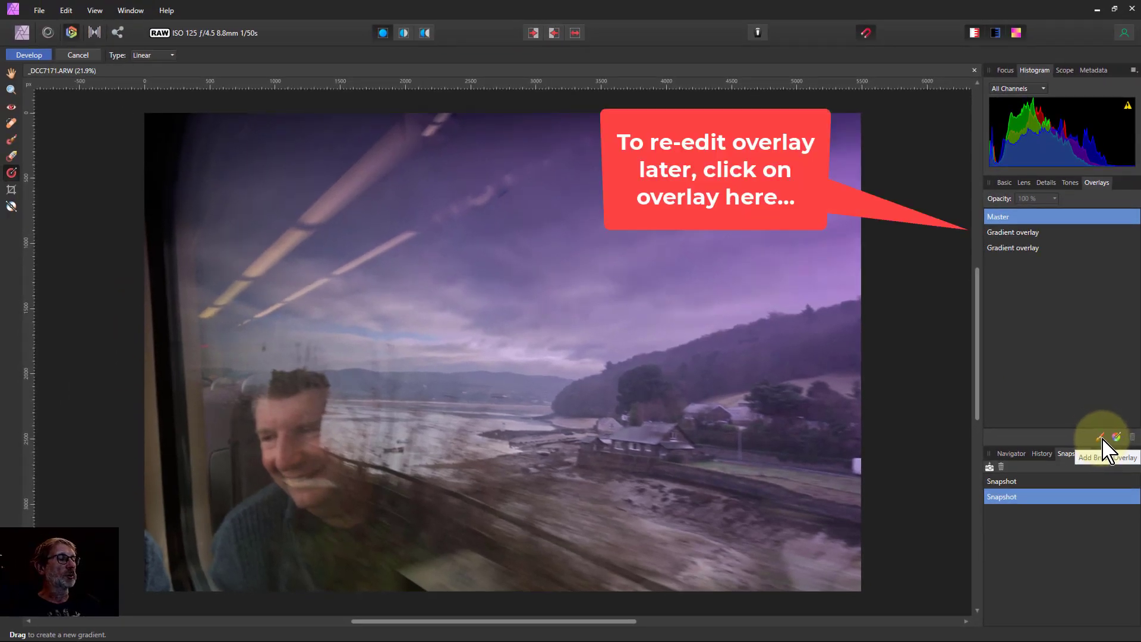
# Create a brush overlay and brush its mask across the man's face.
pyautogui.click(1102, 437)
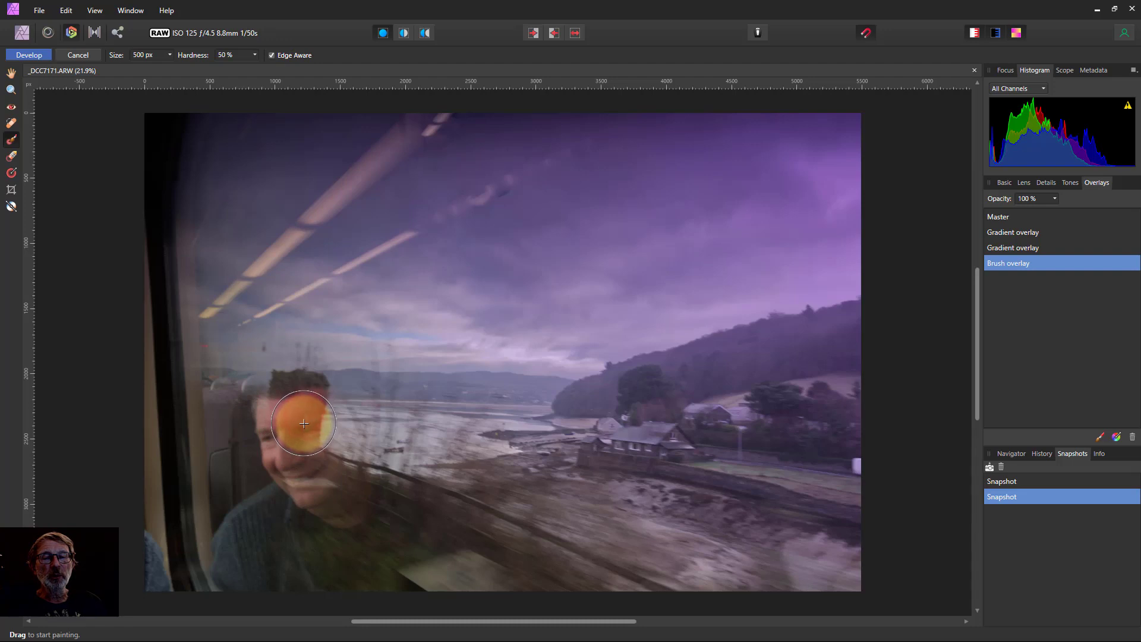
pyautogui.moveTo(303, 424)
pyautogui.mouseDown()
pyautogui.moveTo(312, 483)
pyautogui.moveTo(299, 486)
pyautogui.moveTo(272, 414)
pyautogui.moveTo(308, 397)
pyautogui.mouseUp()
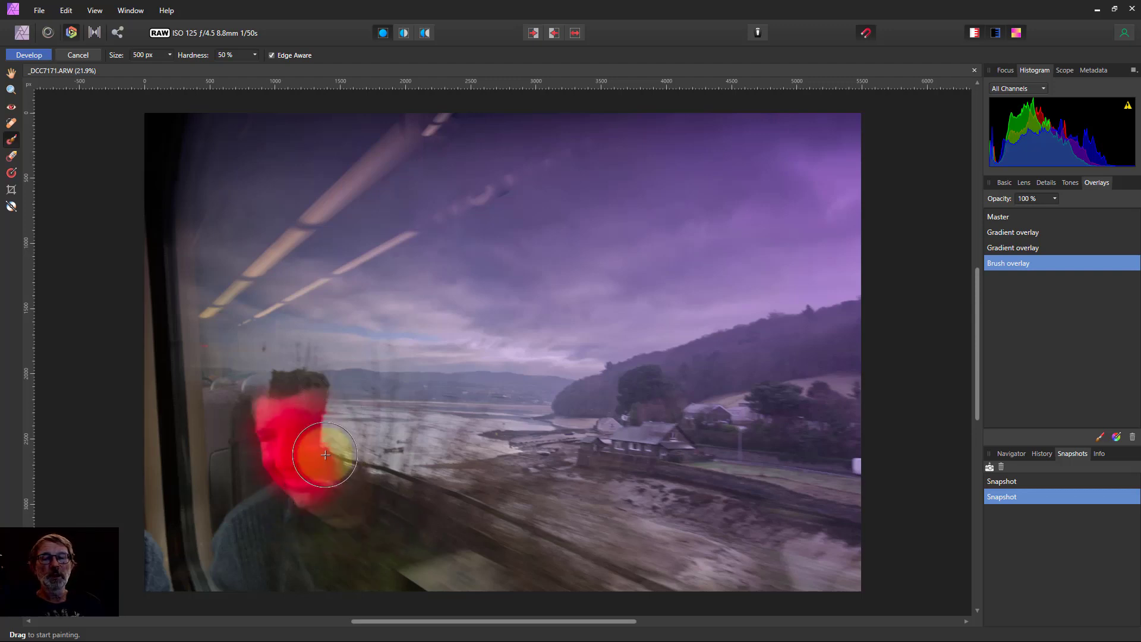
# Give the face overlay exposure 0.646, brightness 4% and White Balance temperature 40%.
pyautogui.click(1004, 183)
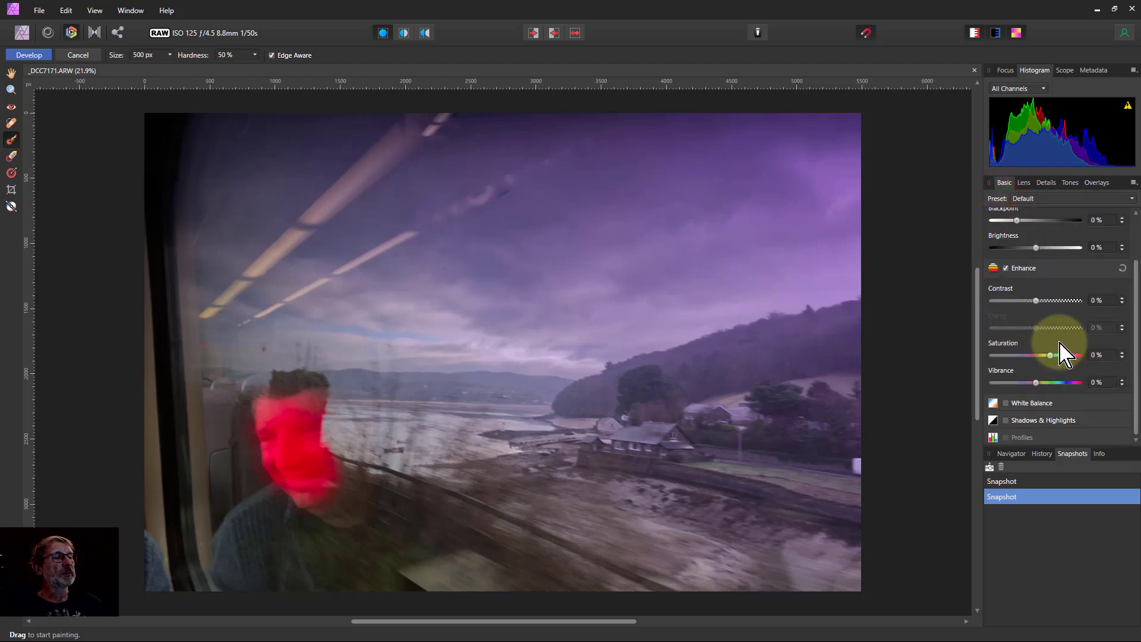
pyautogui.scroll(3, 1084, 357)
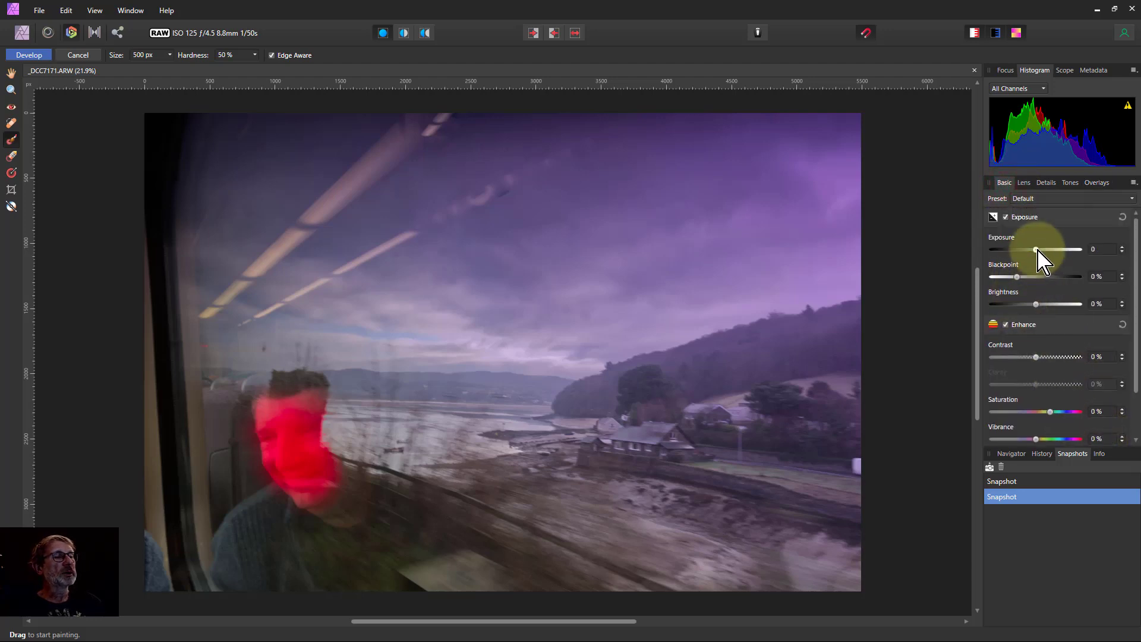
pyautogui.moveTo(1038, 251); pyautogui.dragTo(1046, 255)
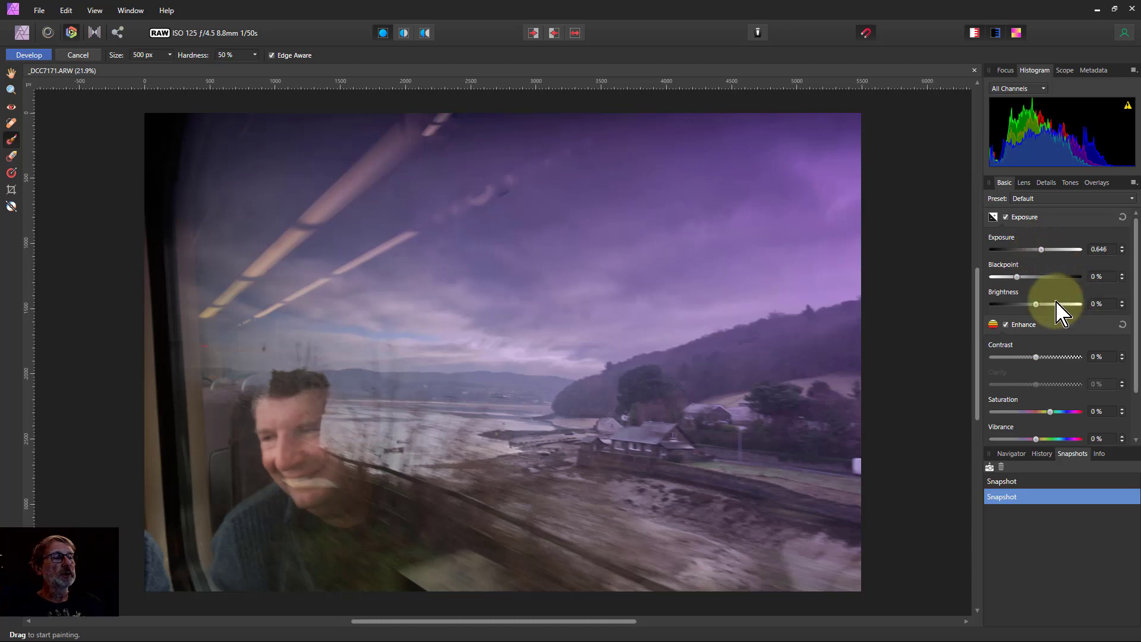
pyautogui.moveTo(1039, 306); pyautogui.dragTo(1043, 305)
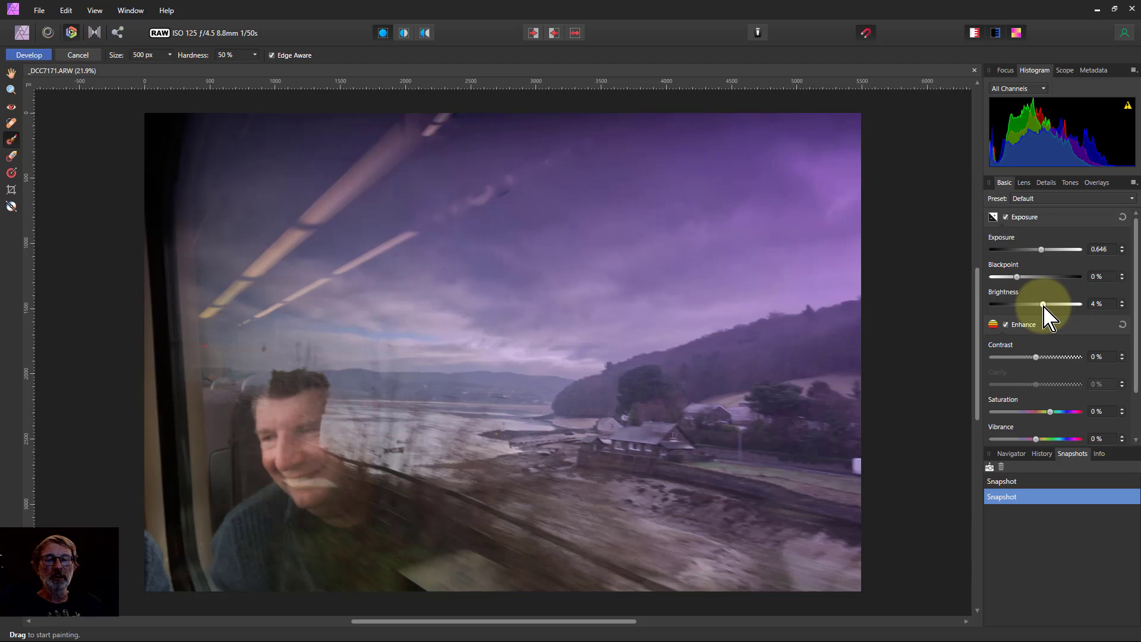
pyautogui.scroll(-2, 1057, 392)
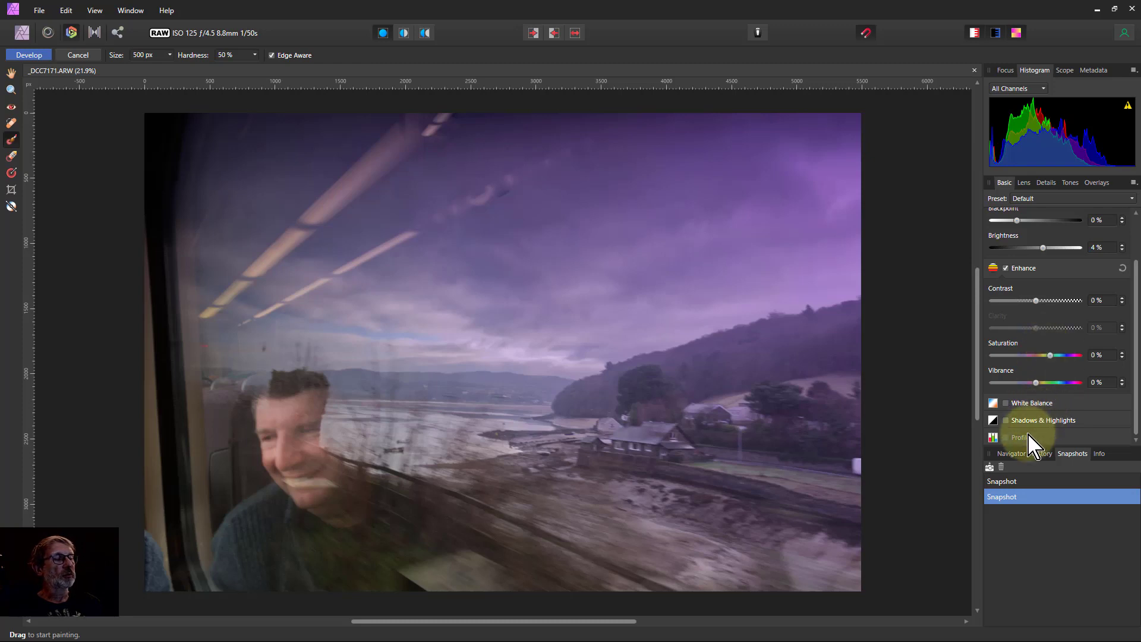
pyautogui.click(1004, 403)
pyautogui.scroll(-1, 1070, 431)
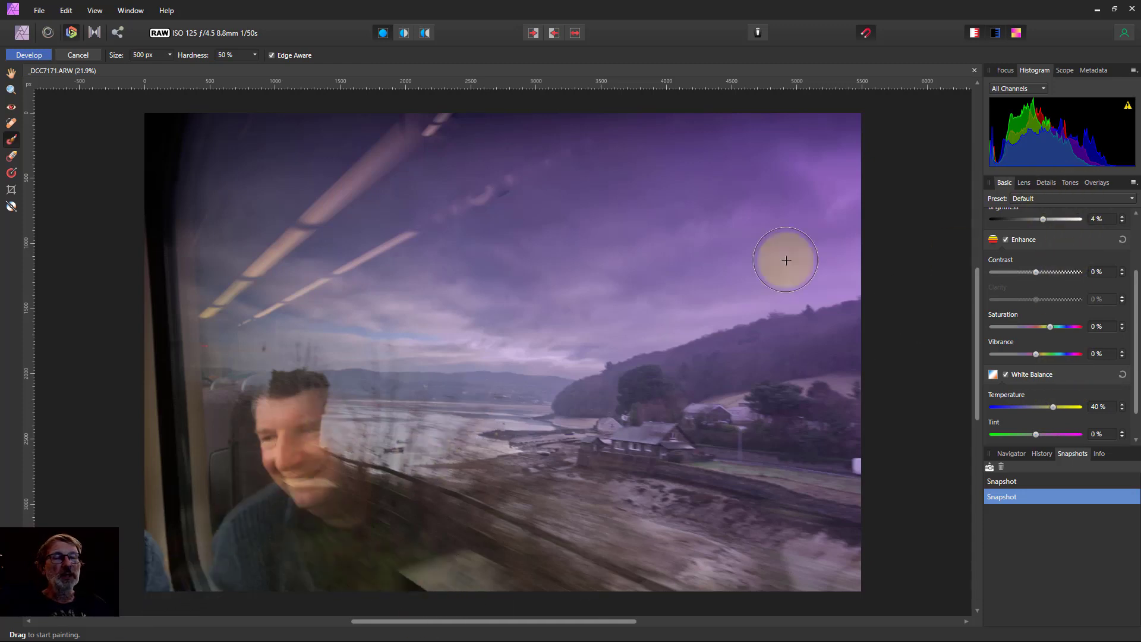
# Add a gradient overlay from the bottom-left corner toward the face, with White Balance temperature 100%.
pyautogui.click(1099, 183)
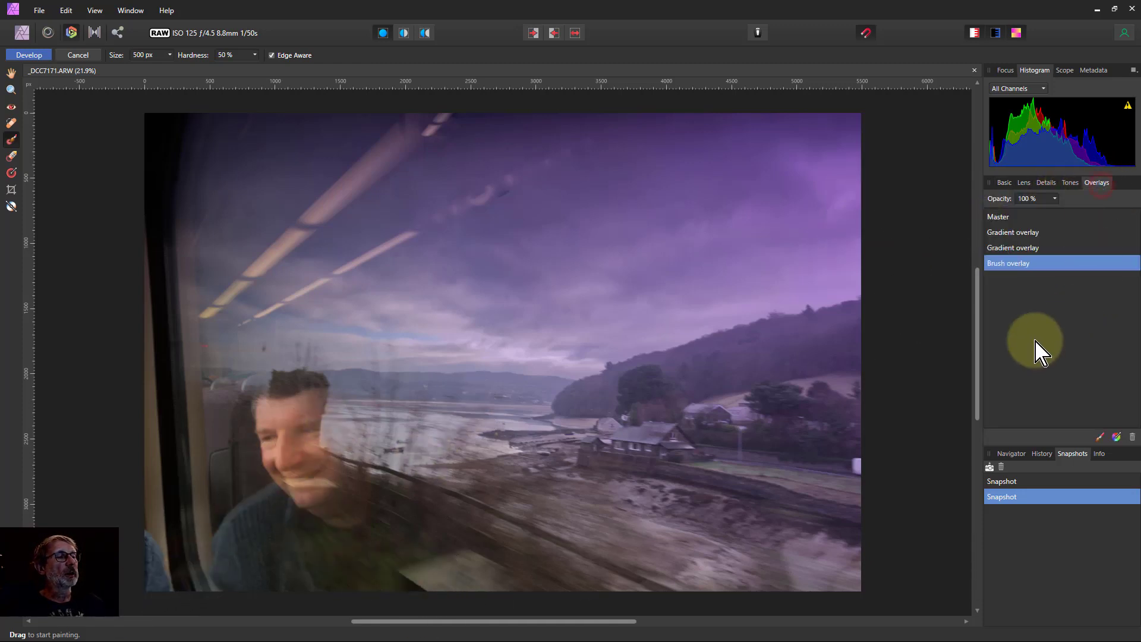
pyautogui.click(1116, 437)
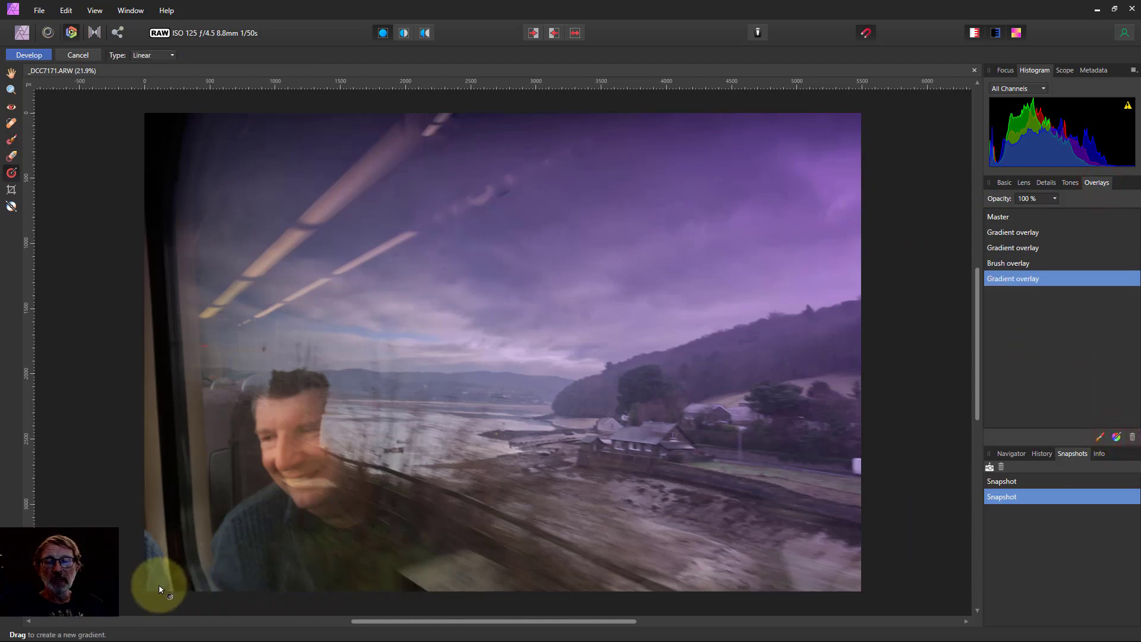
pyautogui.moveTo(150, 588); pyautogui.dragTo(356, 435)
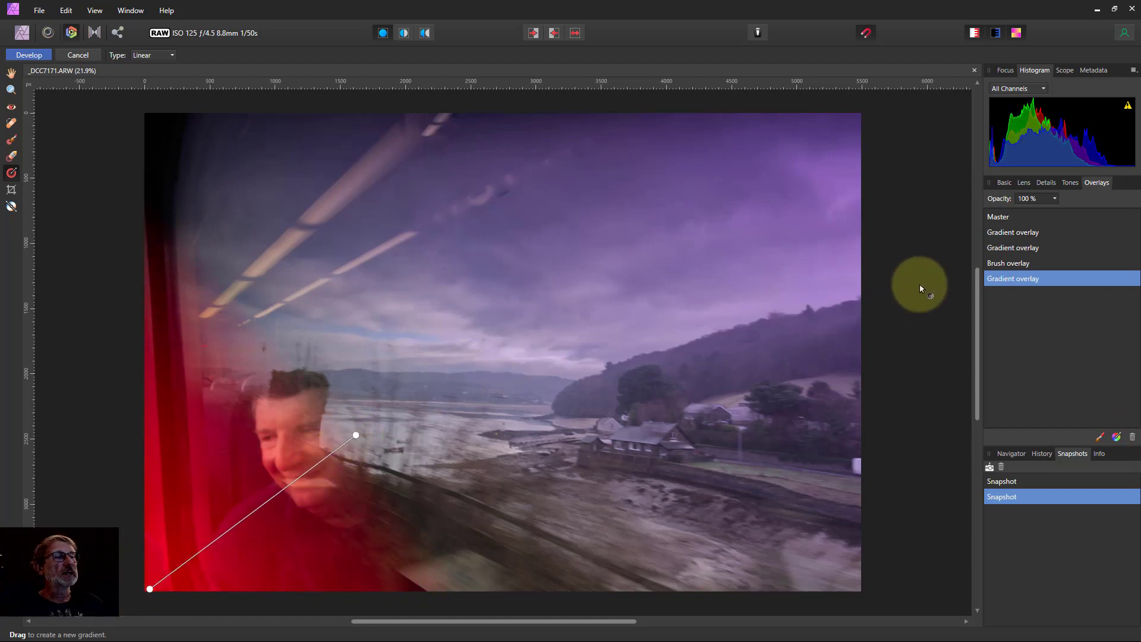
pyautogui.click(1005, 183)
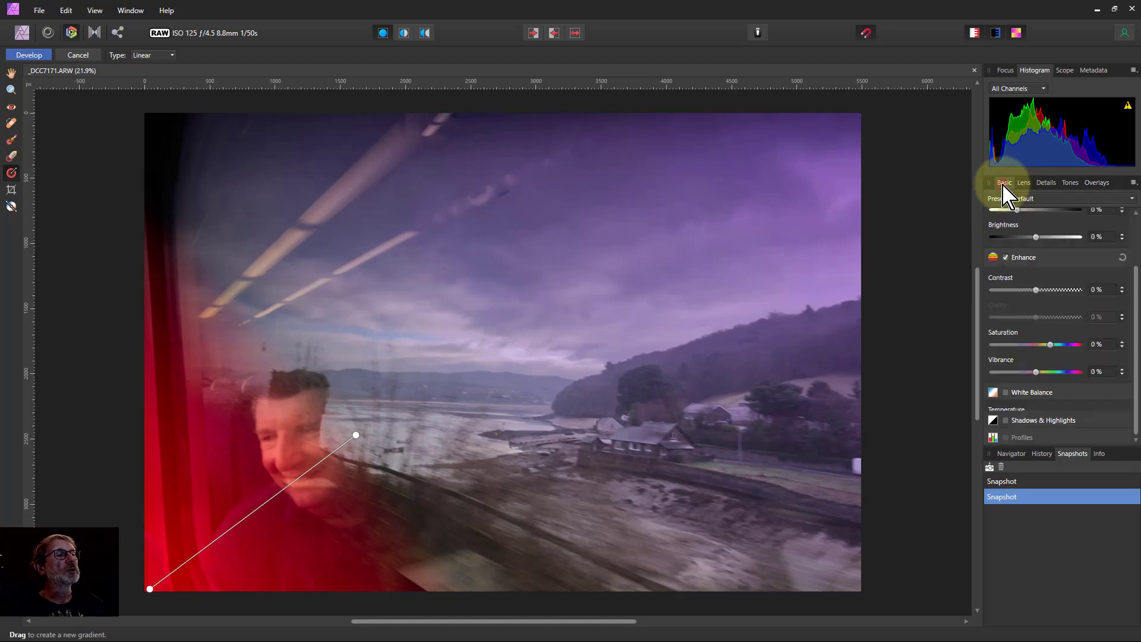
pyautogui.scroll(-3, 1097, 357)
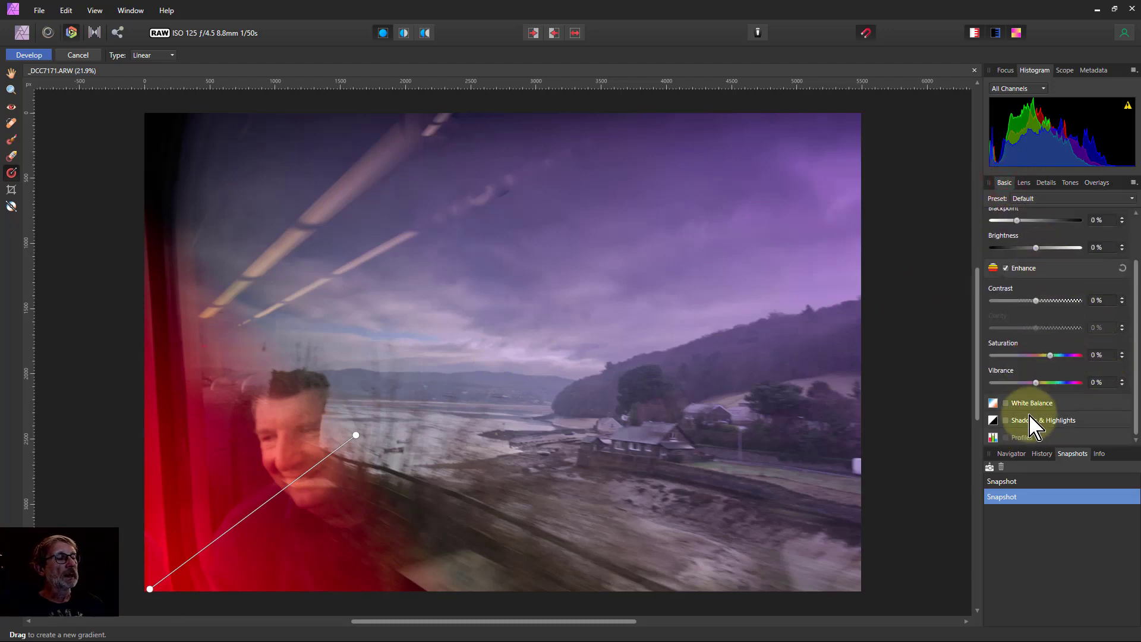
pyautogui.click(1005, 403)
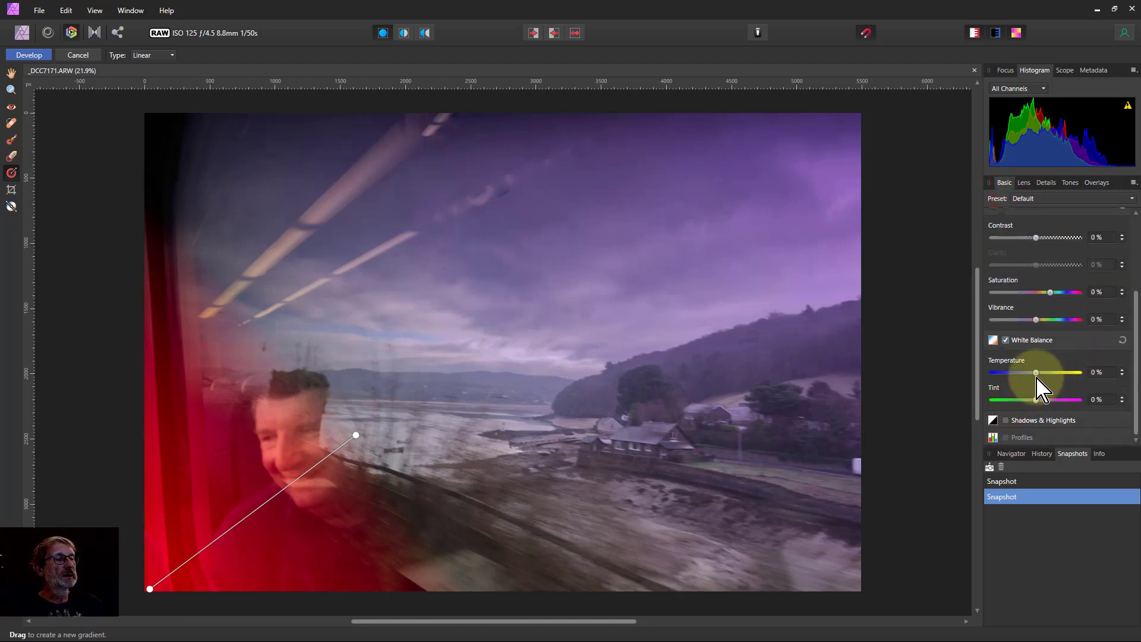
pyautogui.moveTo(1036, 373); pyautogui.dragTo(1079, 372)
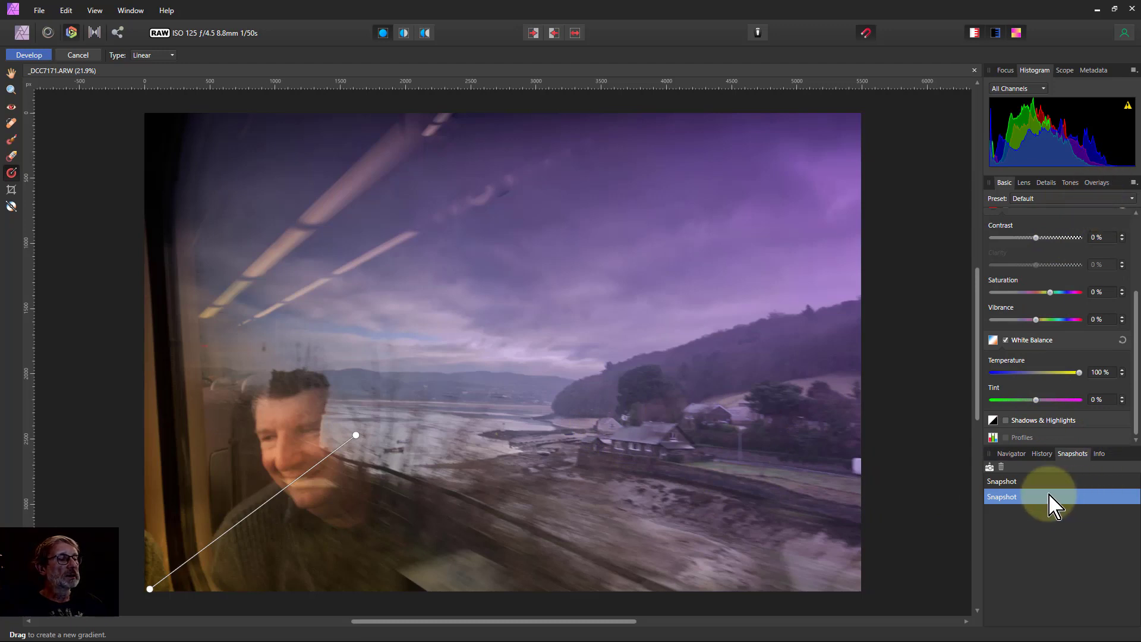
# Save a snapshot and add a new elliptical gradient overlay.
pyautogui.click(991, 469)
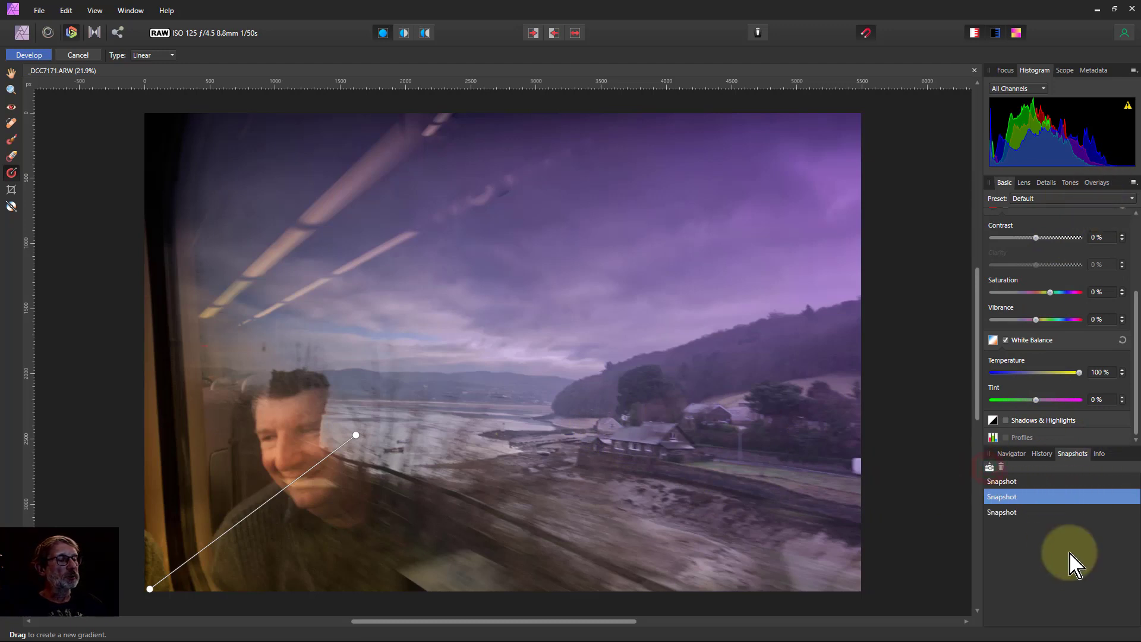
pyautogui.click(1097, 183)
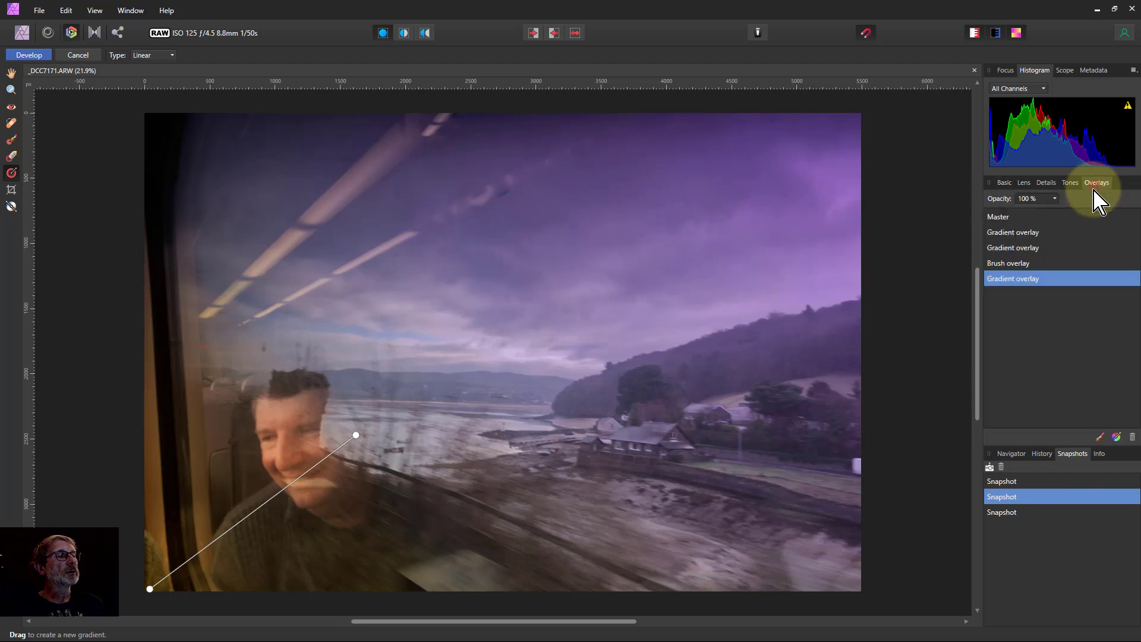
pyautogui.click(1118, 438)
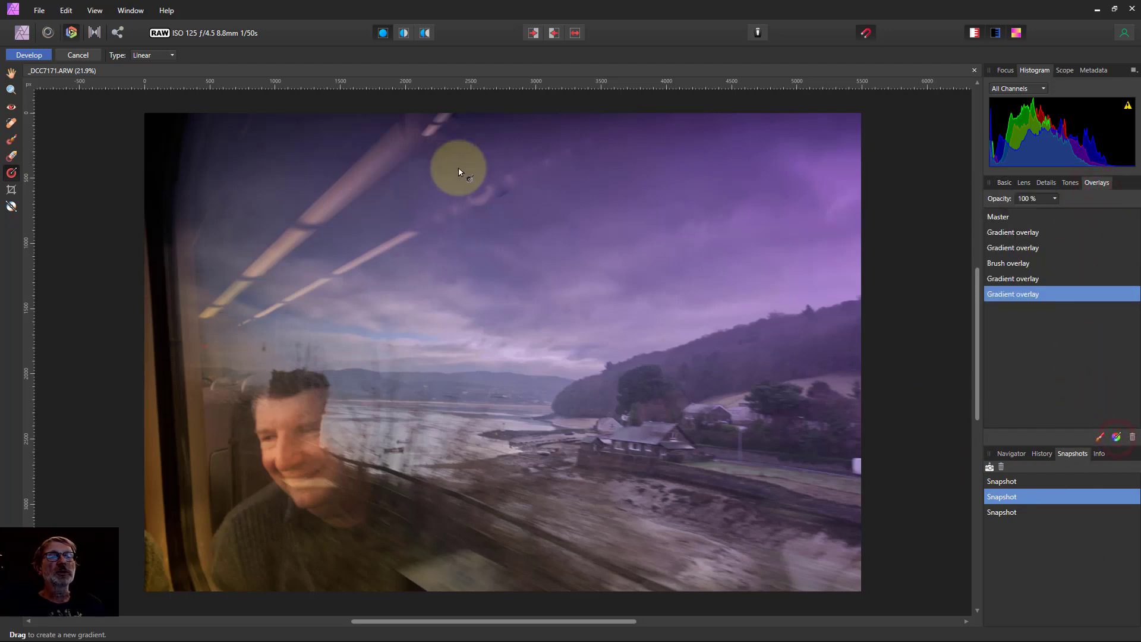
pyautogui.click(147, 57)
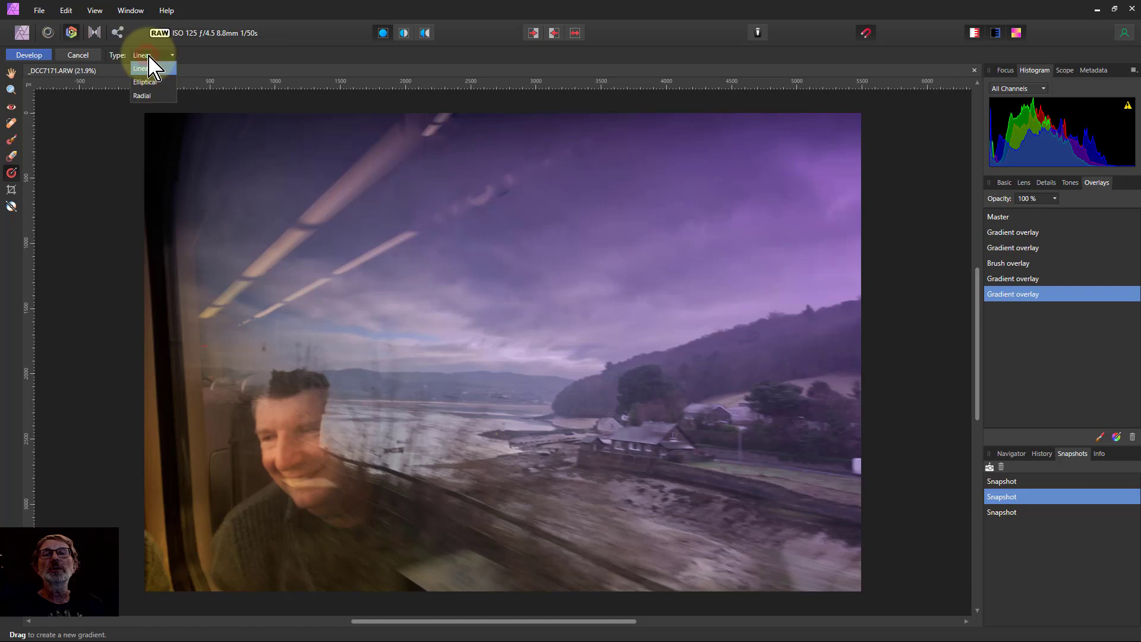
pyautogui.click(148, 93)
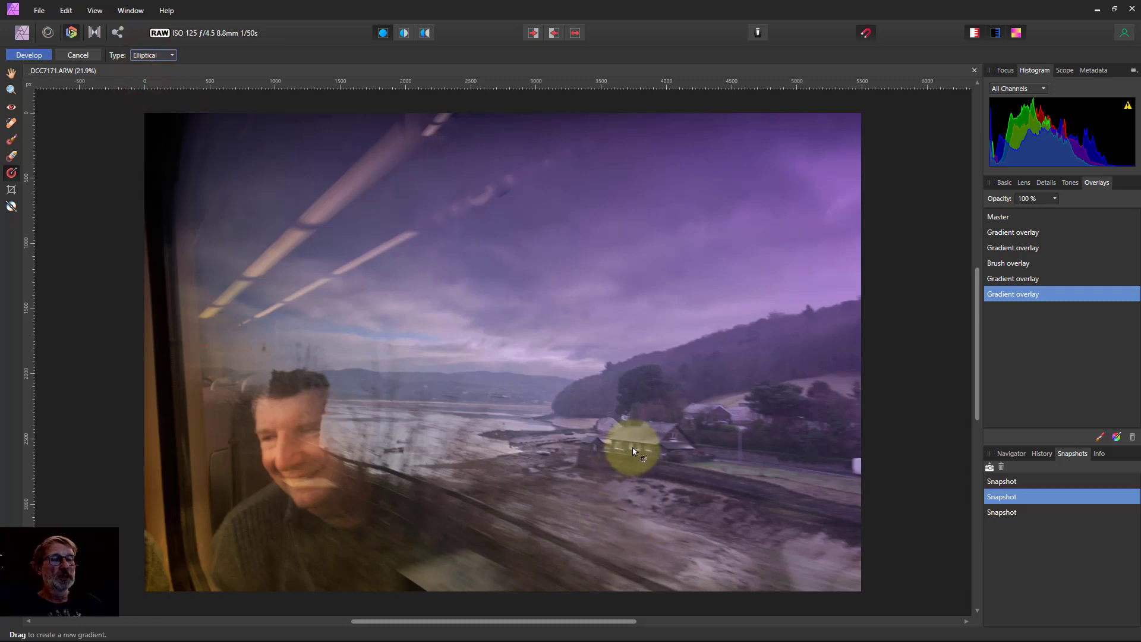
# Draw the ellipse over the house, flatten it into a horizontal band and shift it onto the shoreline.
pyautogui.moveTo(615, 438); pyautogui.dragTo(811, 480)
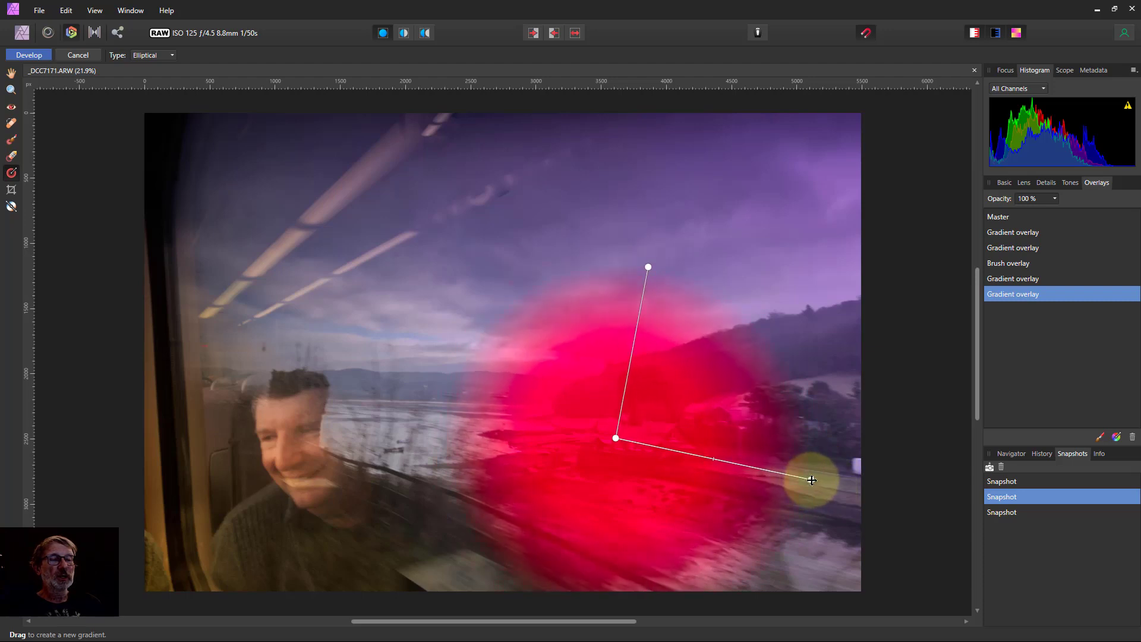
pyautogui.moveTo(649, 266)
pyautogui.mouseDown()
pyautogui.moveTo(627, 375)
pyautogui.moveTo(630, 365)
pyautogui.mouseUp()
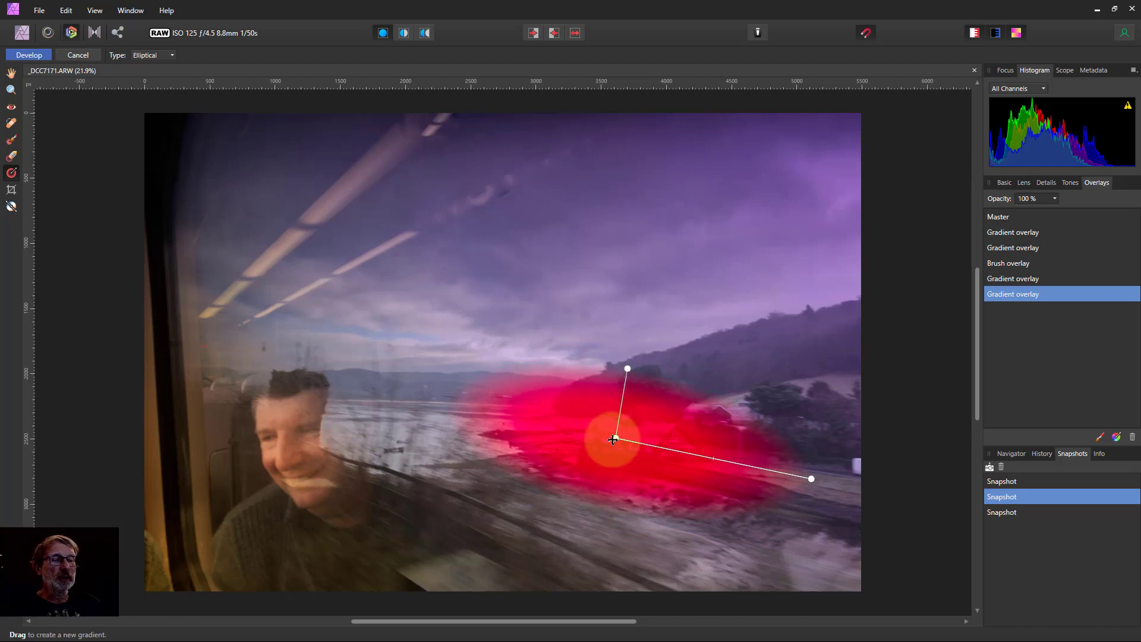
pyautogui.moveTo(615, 439); pyautogui.dragTo(644, 446)
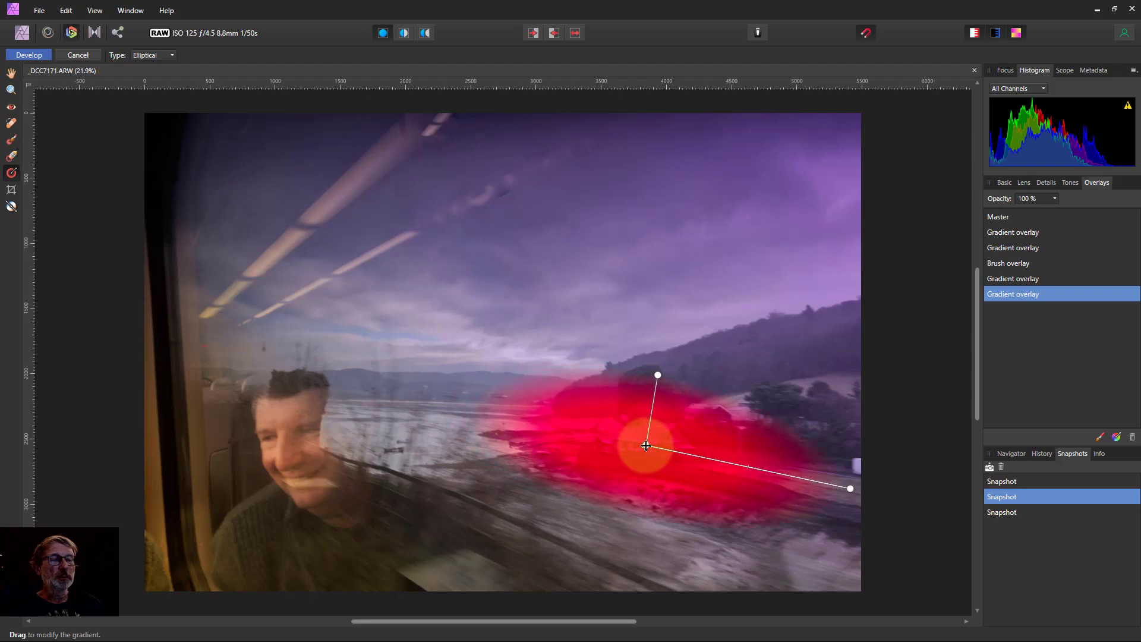
# Raise the ellipse's exposure to 0.782 and try vibrance and saturation, which end at zero.
pyautogui.click(1004, 183)
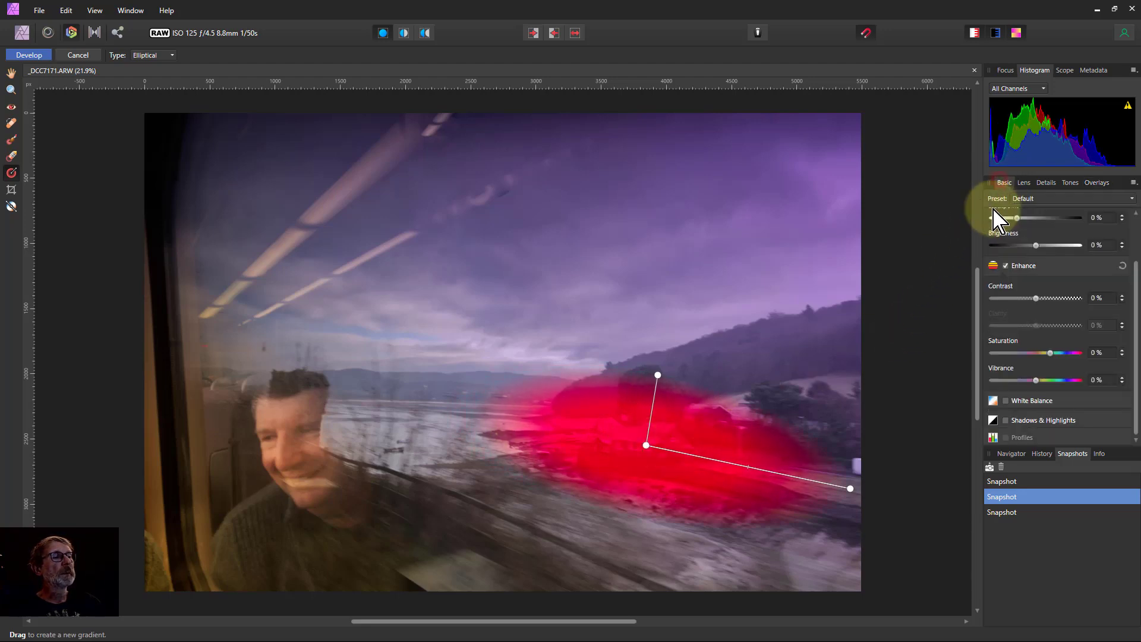
pyautogui.scroll(2, 1038, 307)
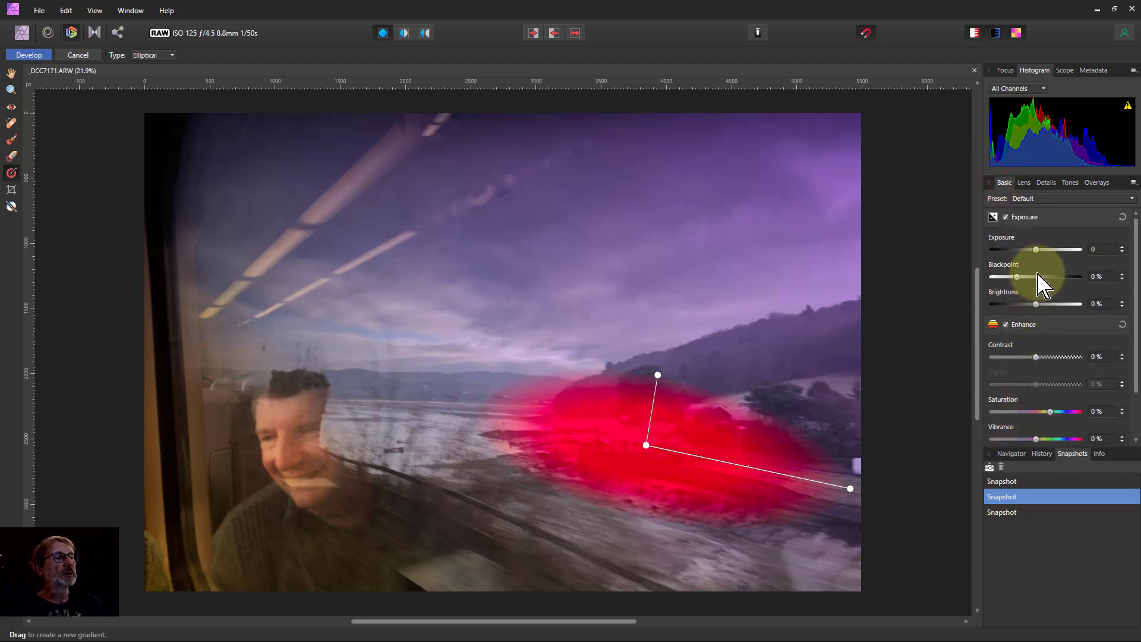
pyautogui.moveTo(1038, 250); pyautogui.dragTo(1048, 251)
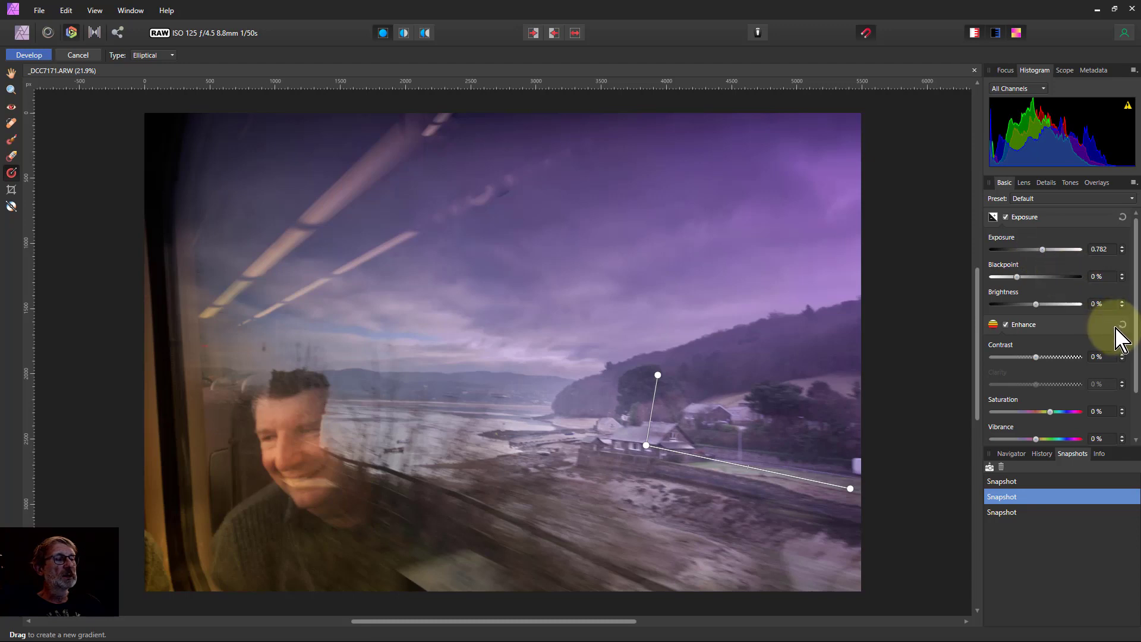
pyautogui.scroll(-1, 1051, 410)
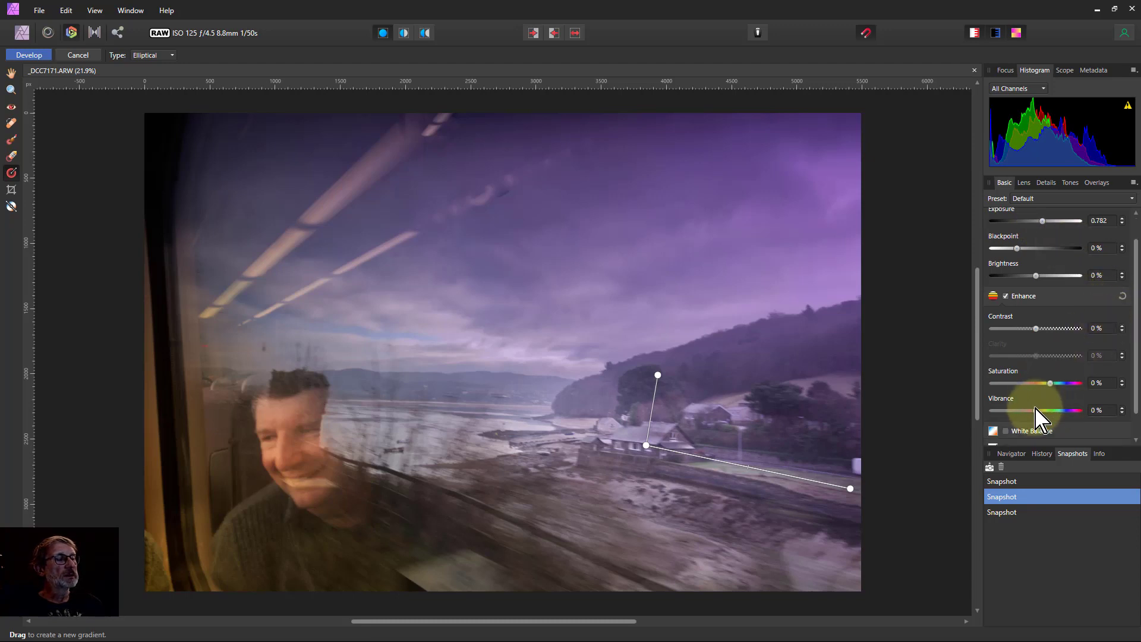
pyautogui.moveTo(1036, 412)
pyautogui.mouseDown()
pyautogui.moveTo(1069, 414)
pyautogui.moveTo(1048, 412)
pyautogui.mouseUp()
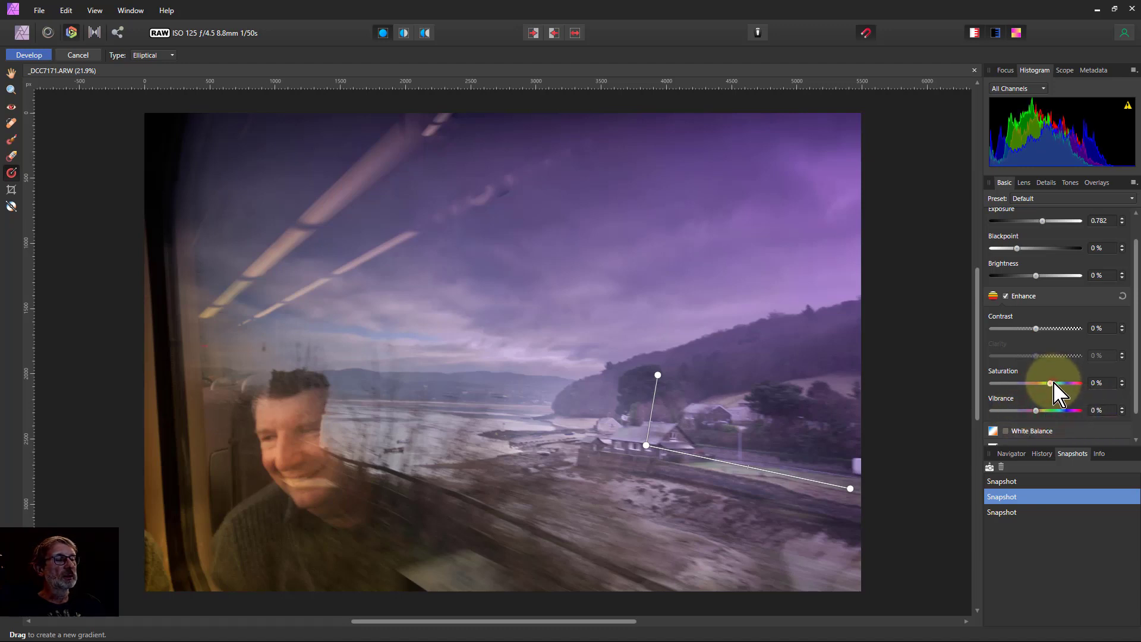
pyautogui.moveTo(1055, 390)
pyautogui.mouseDown()
pyautogui.moveTo(1068, 390)
pyautogui.moveTo(1060, 386)
pyautogui.mouseUp()
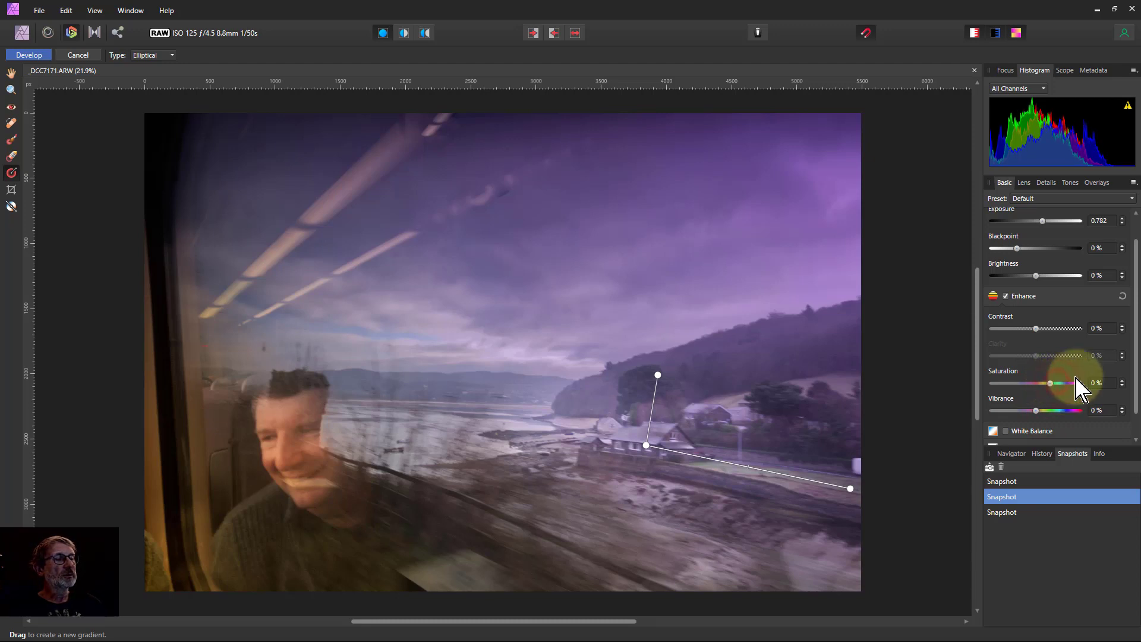
pyautogui.scroll(-1, 1061, 390)
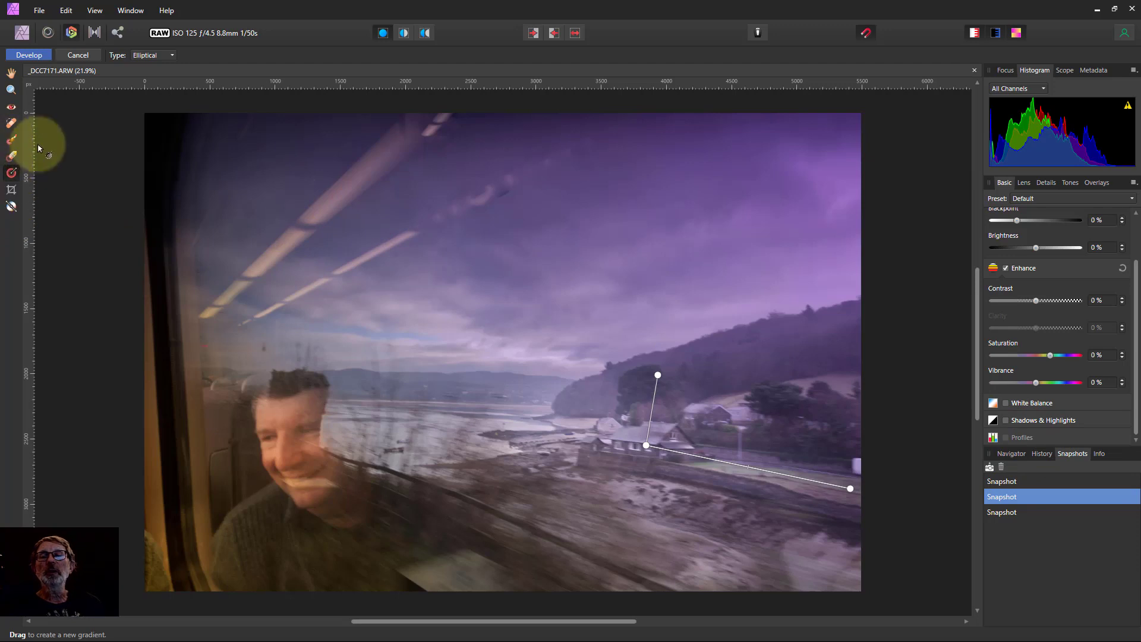
# Nudge the house ellipse slightly left and up, compare with the original snapshot, then reselect the latest.
pyautogui.click(11, 73)
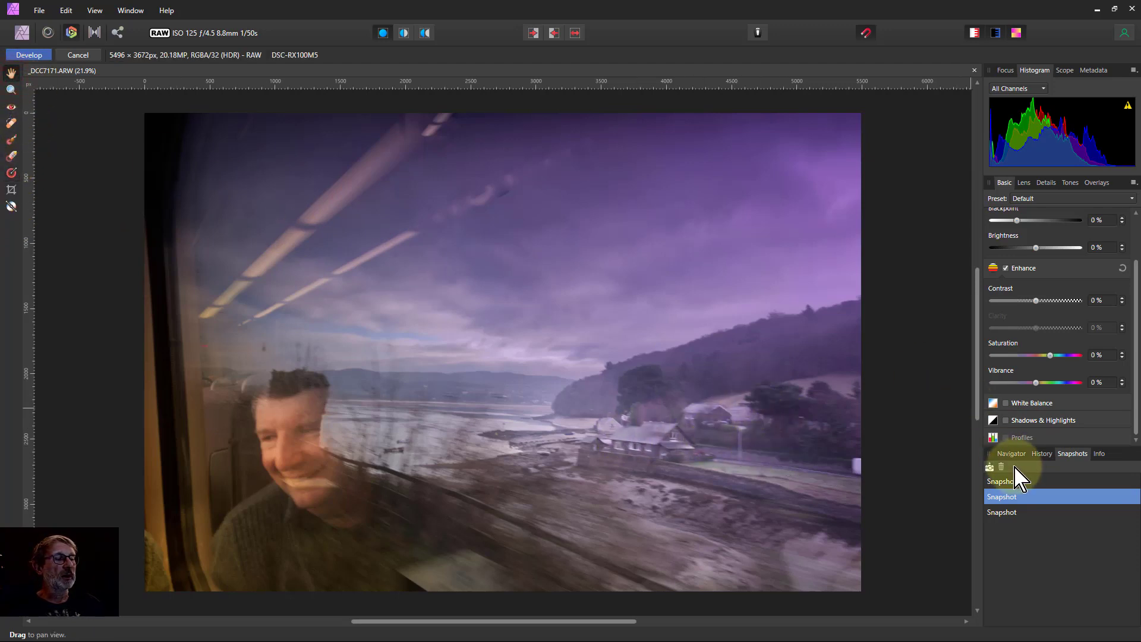
pyautogui.click(12, 174)
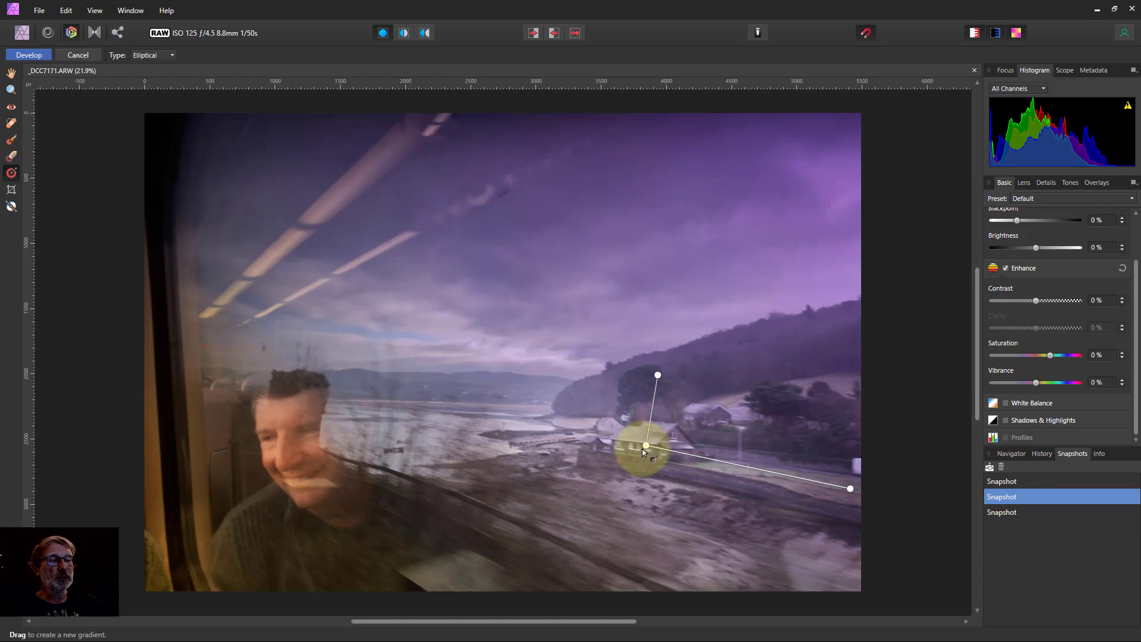
pyautogui.moveTo(640, 445); pyautogui.dragTo(632, 444)
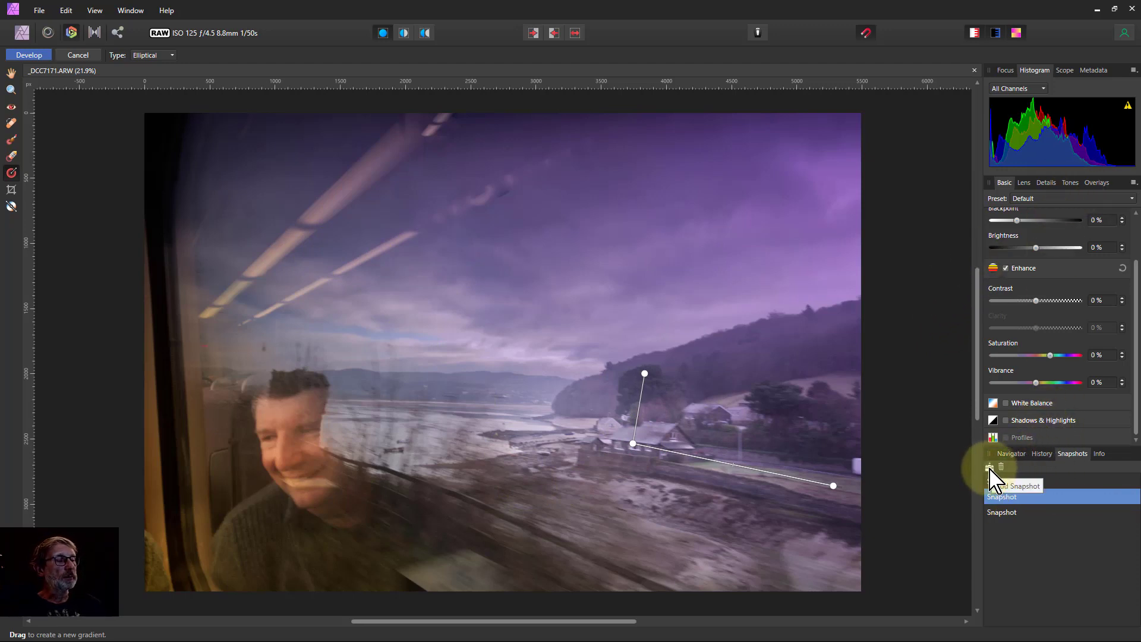
pyautogui.click(1002, 482)
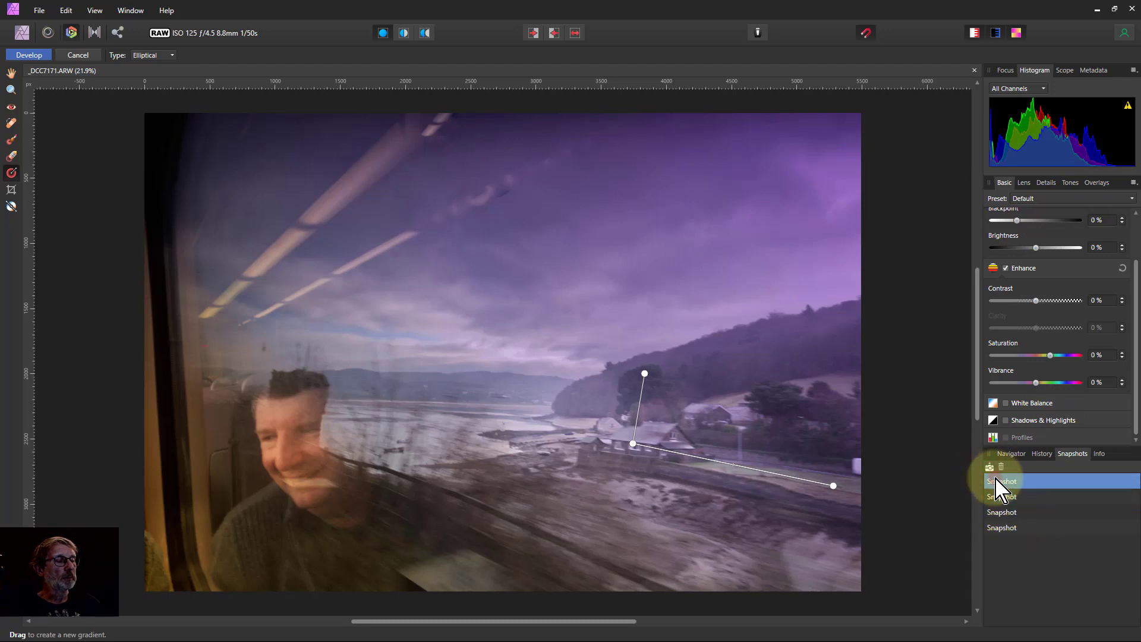
pyautogui.click(1002, 528)
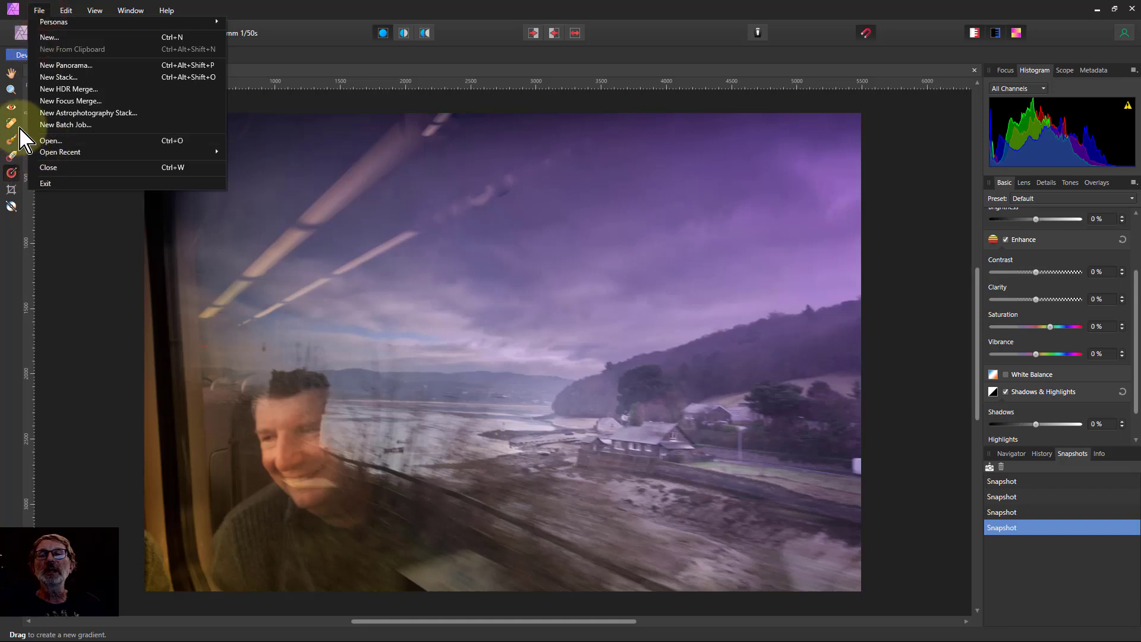
# Develop the photo into the Photo persona as a 16-bit pixel layer and open the File menu.
pyautogui.click(17, 55)
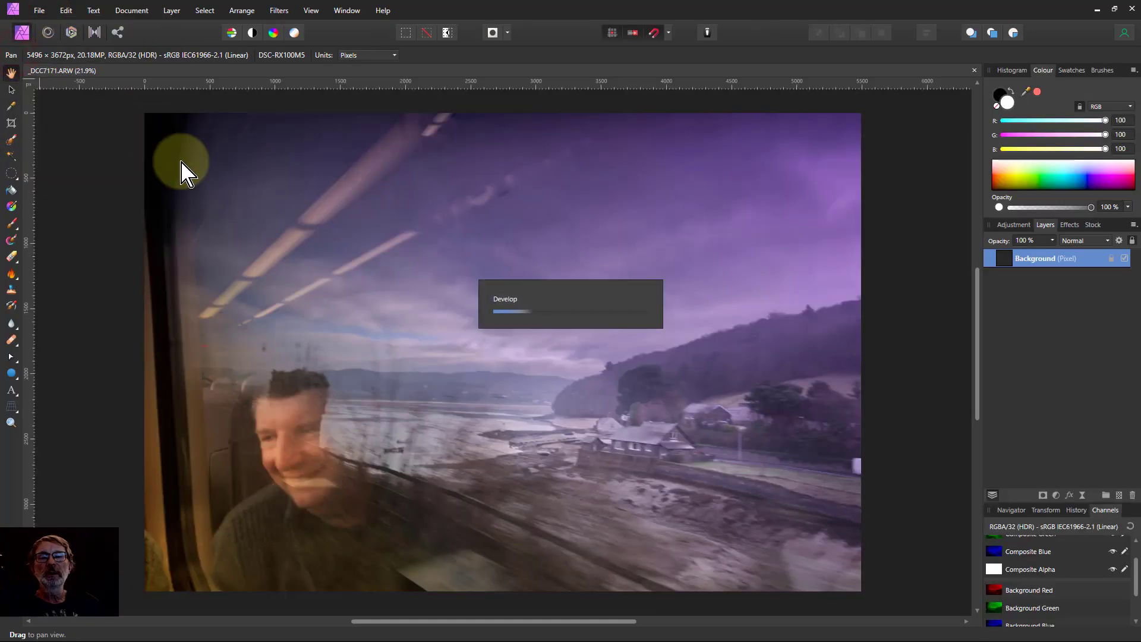
pyautogui.click(39, 10)
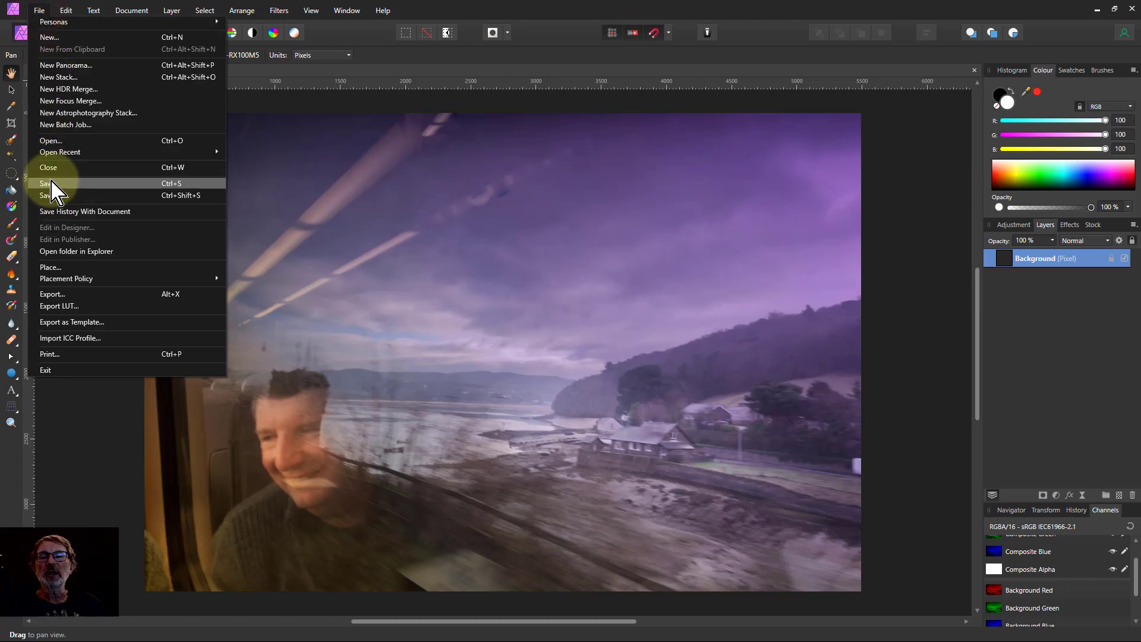